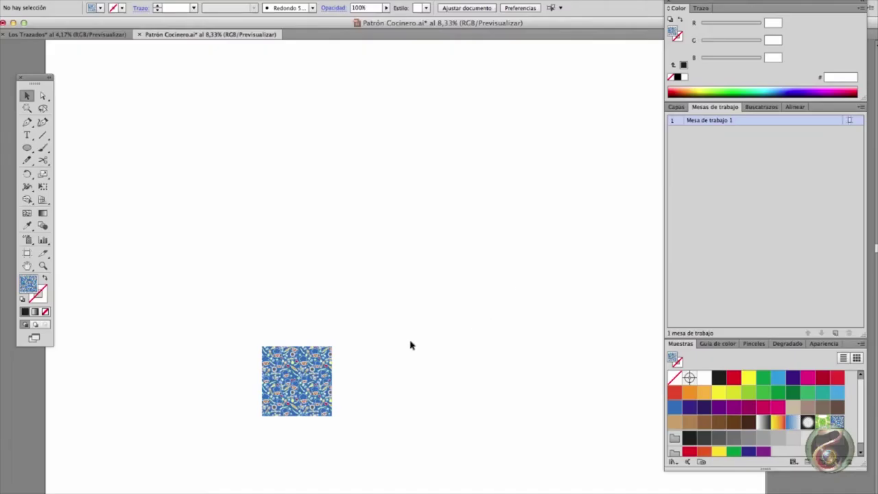
Draw a large square filled with the blue chef pattern on the artboard and leave it deselected.
key(m)
drag(262, 415, 600, 121)
key(a)
click(601, 306)
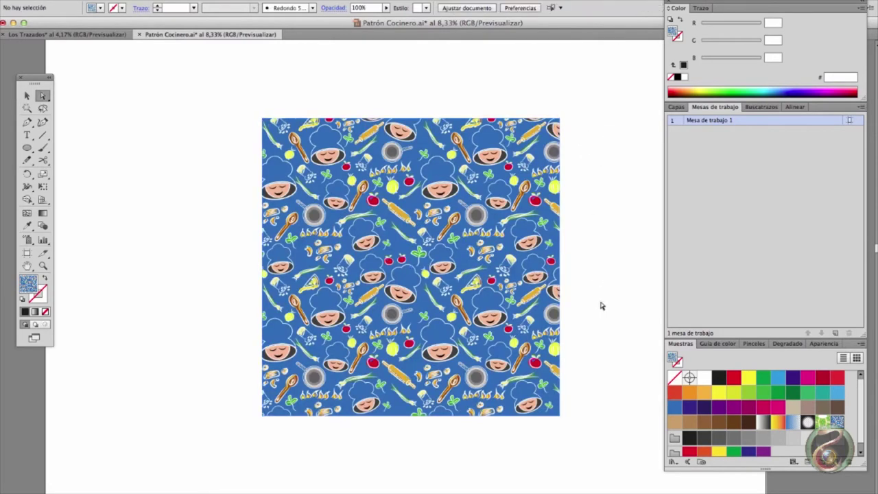
Examine the chef pattern fill at several magnifications, down to the details of one chef's face.
click(323, 183)
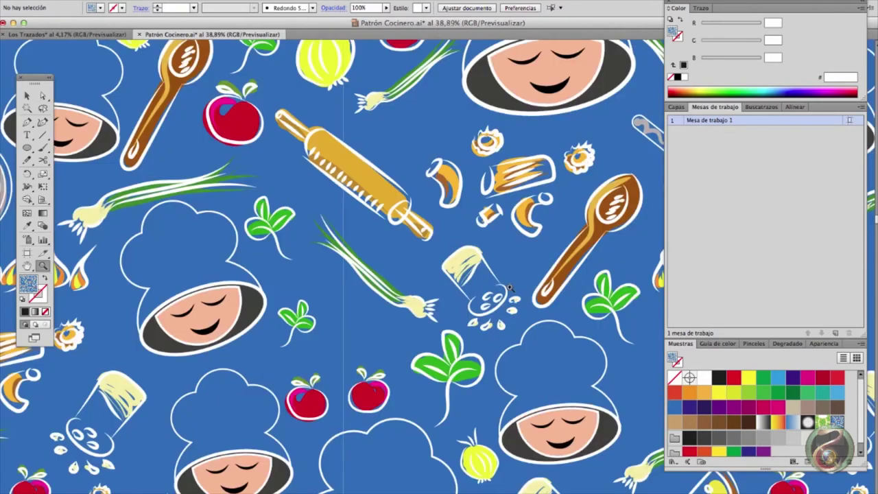
scroll(404, 378, up, 5)
scroll(426, 370, up, 3)
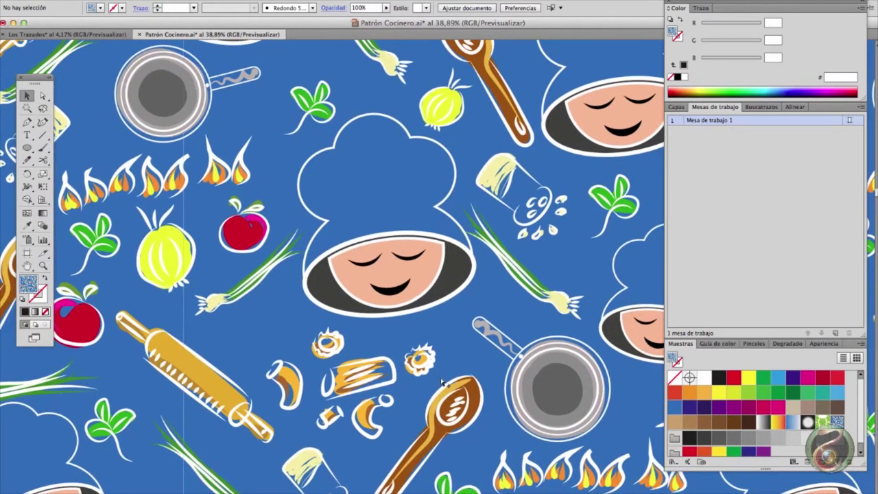
alt+click(443, 384)
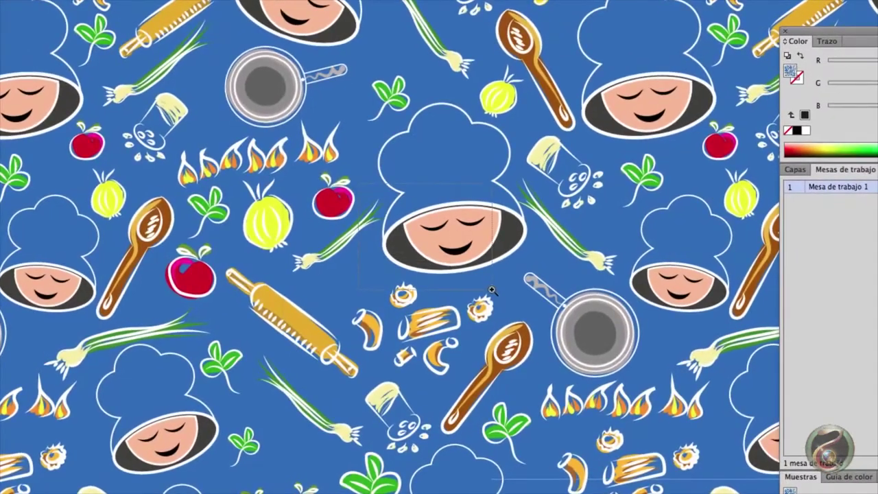
drag(358, 184, 491, 291)
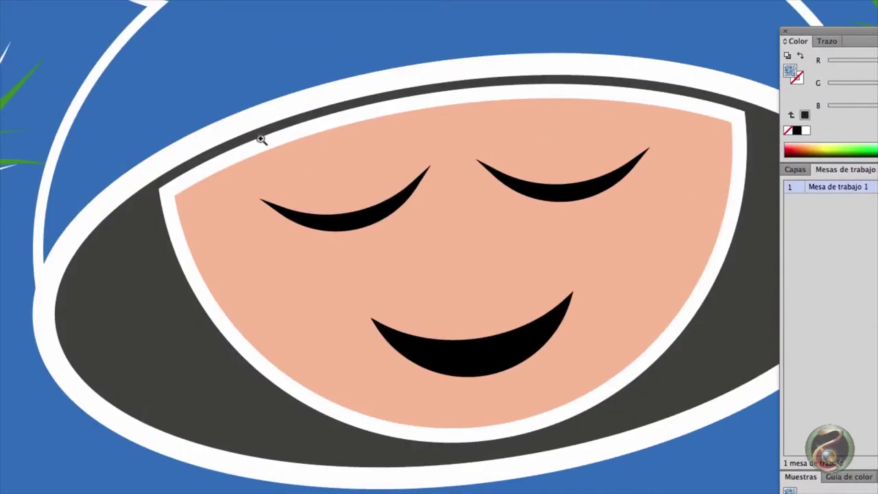
drag(261, 139, 569, 306)
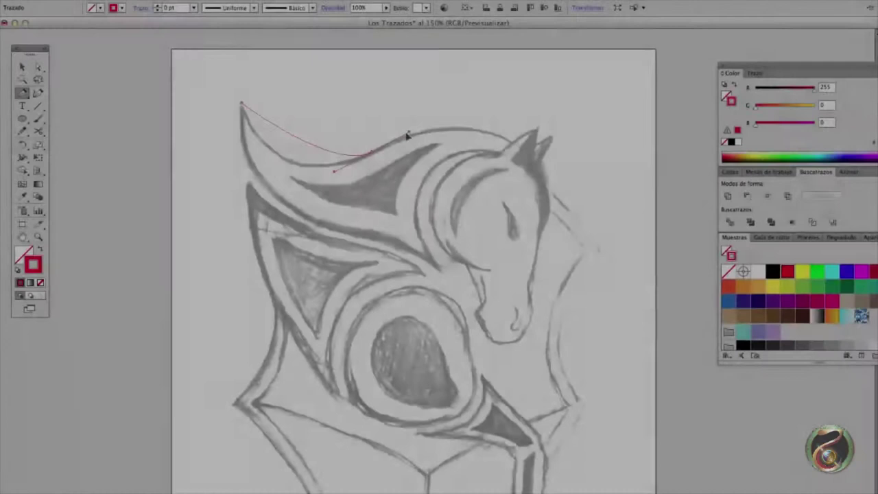
Continue the Pen tool path along the upper edge of the sketched mane to the base of the horse's ear.
drag(407, 135, 466, 110)
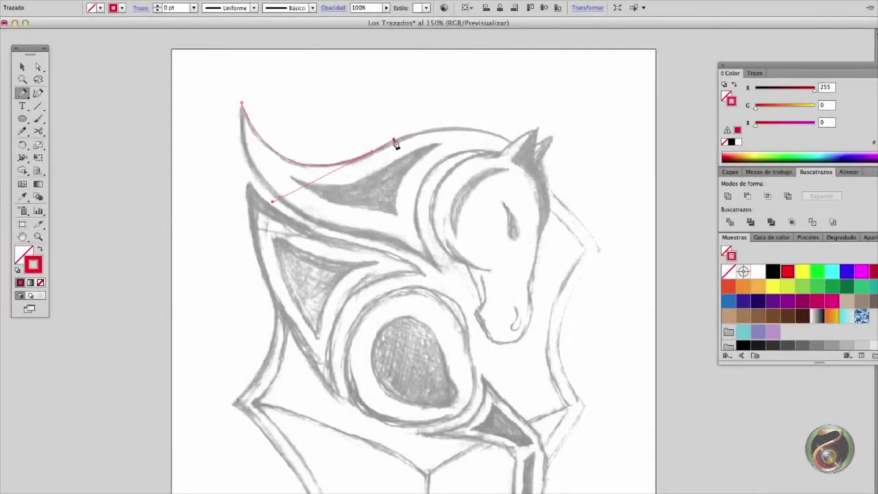
click(510, 145)
drag(512, 146, 554, 177)
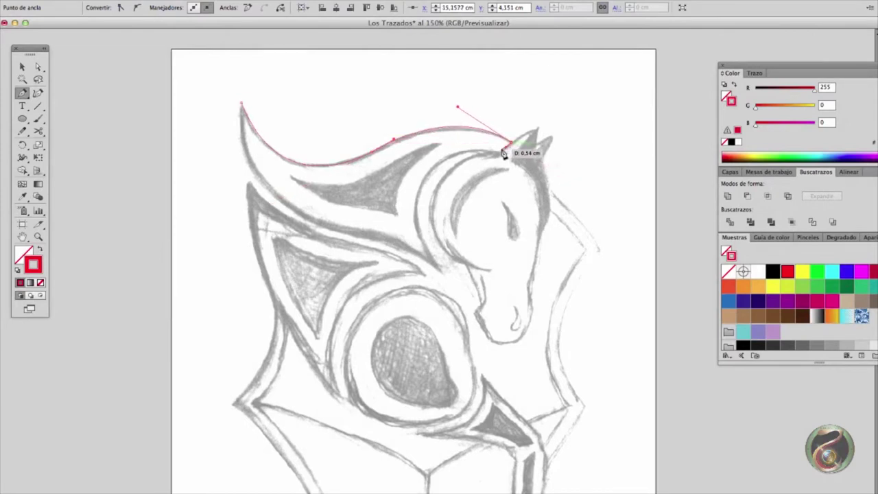
Trace the path down the neck curve and back along the mane's lower edge, closing it at the mane's tip.
drag(447, 182, 422, 192)
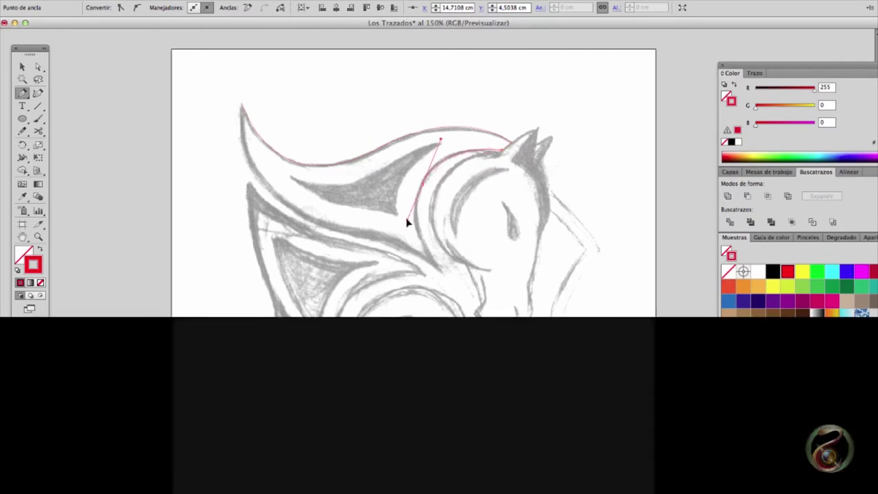
drag(410, 211, 449, 284)
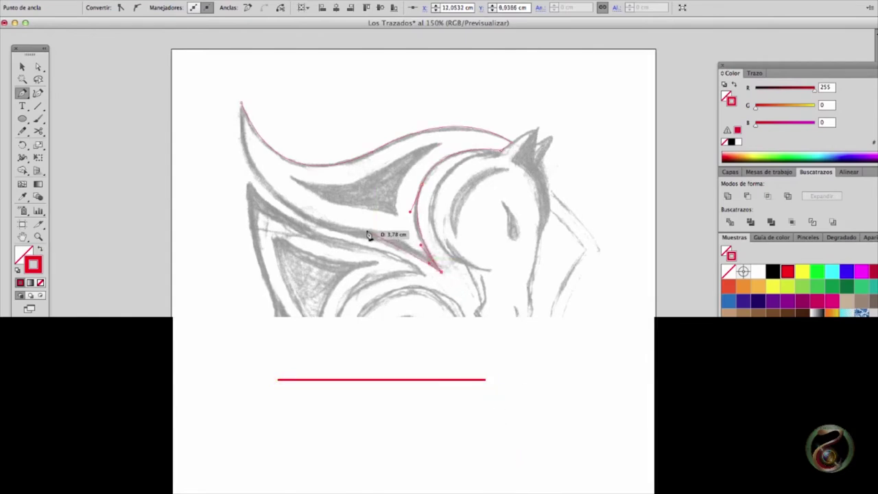
drag(359, 234, 337, 229)
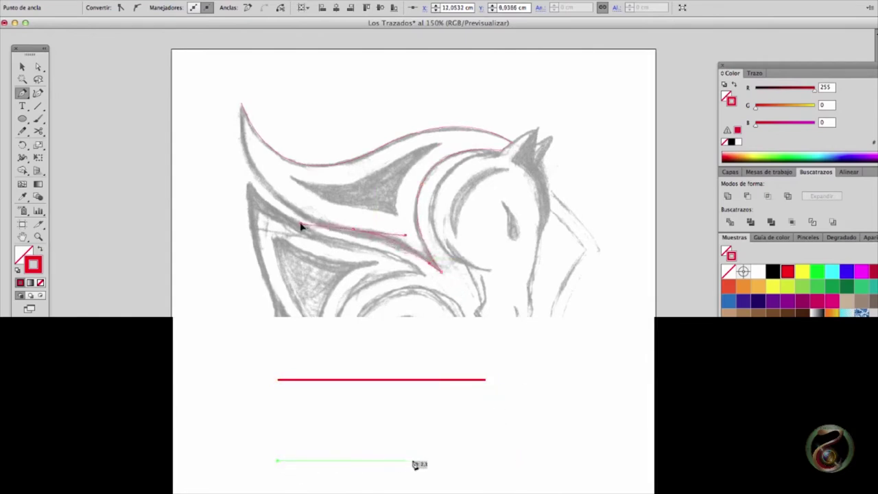
mouse_move(242, 103)
mouse_down()
mouse_move(257, 73)
mouse_move(255, 35)
mouse_move(250, 76)
mouse_up()
drag(412, 177, 411, 174)
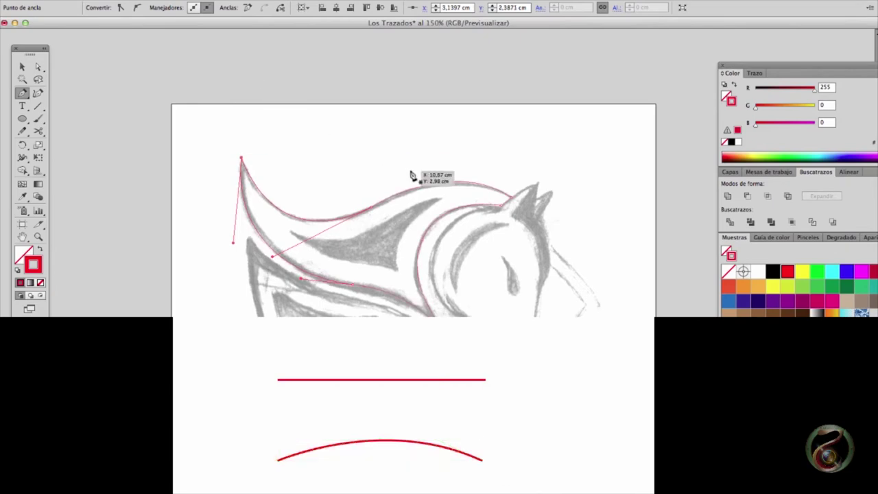
Swap the mane path's stroke and fill so it is solid red without a stroke, and deselect it.
key(shift+x)
key(v)
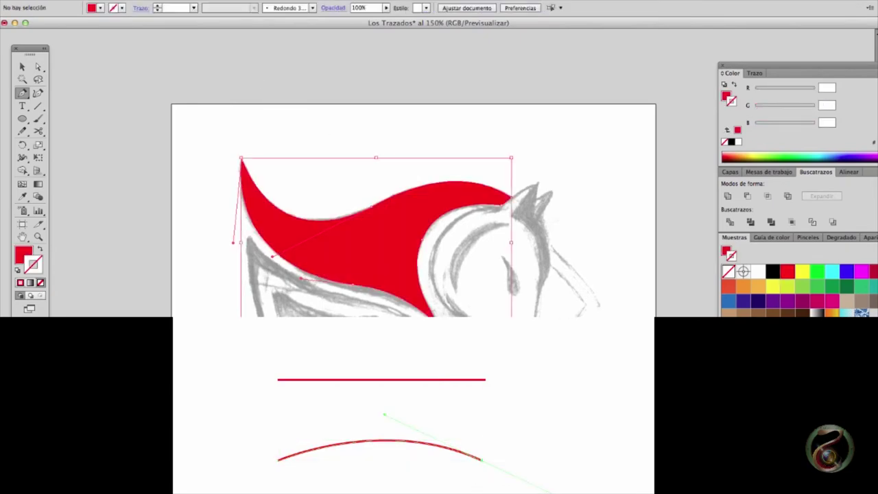
key(super+shift+a)
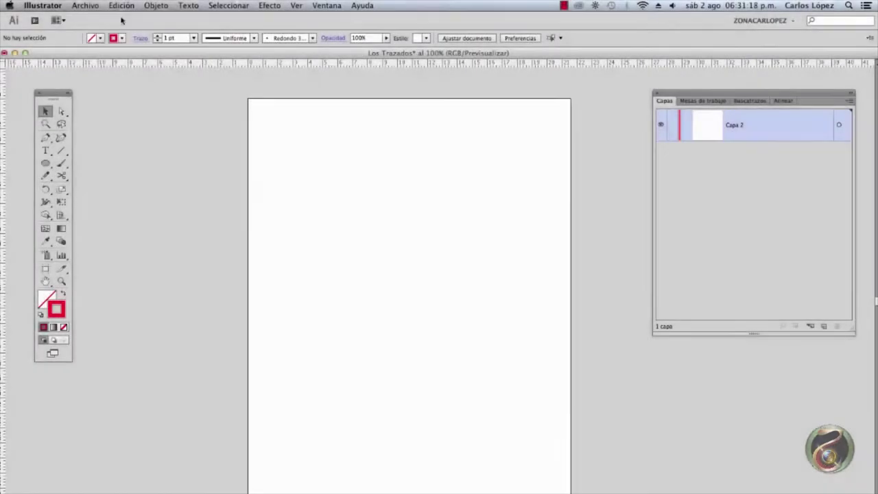
Place Horse Sketch.jpg across almost the full width of the artboard, centre it horizontally and deselect it.
click(85, 5)
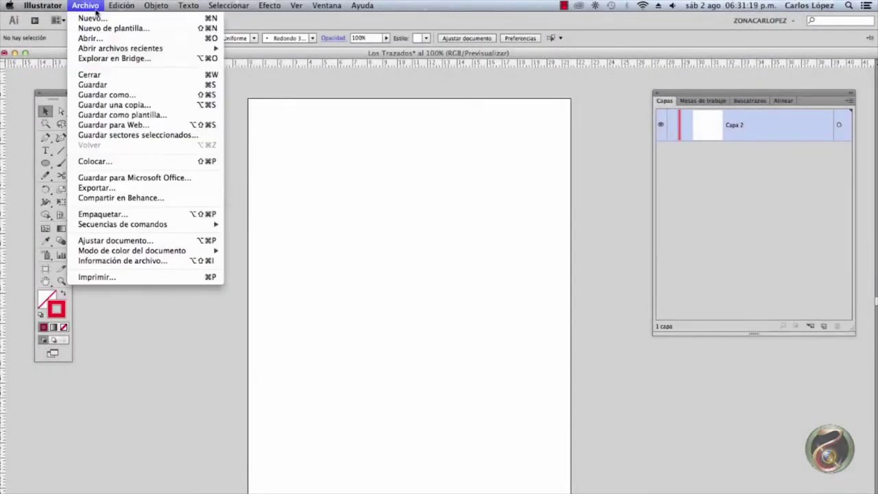
click(127, 162)
click(650, 96)
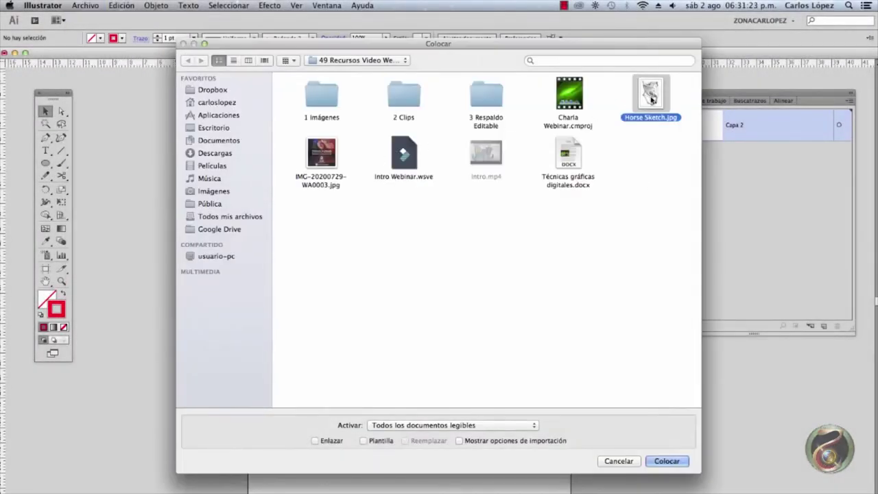
click(665, 462)
mouse_move(256, 105)
mouse_down()
mouse_move(542, 453)
mouse_move(591, 491)
mouse_move(583, 418)
mouse_up()
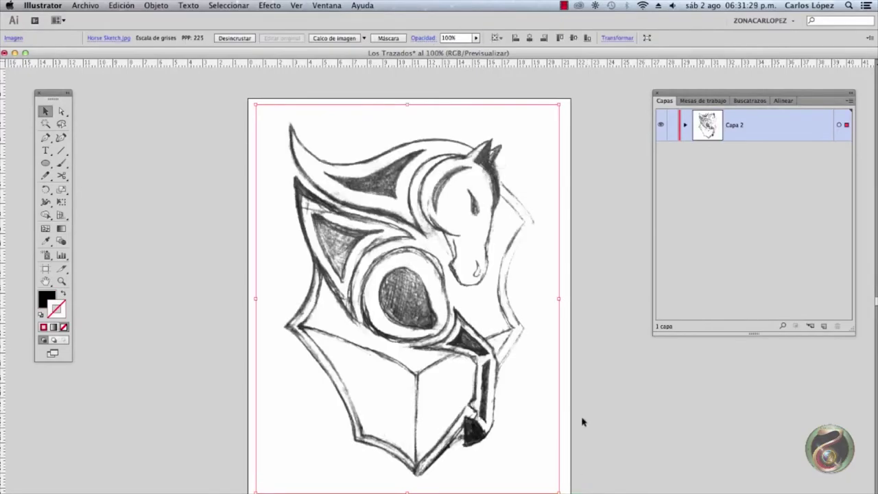
click(534, 40)
click(600, 153)
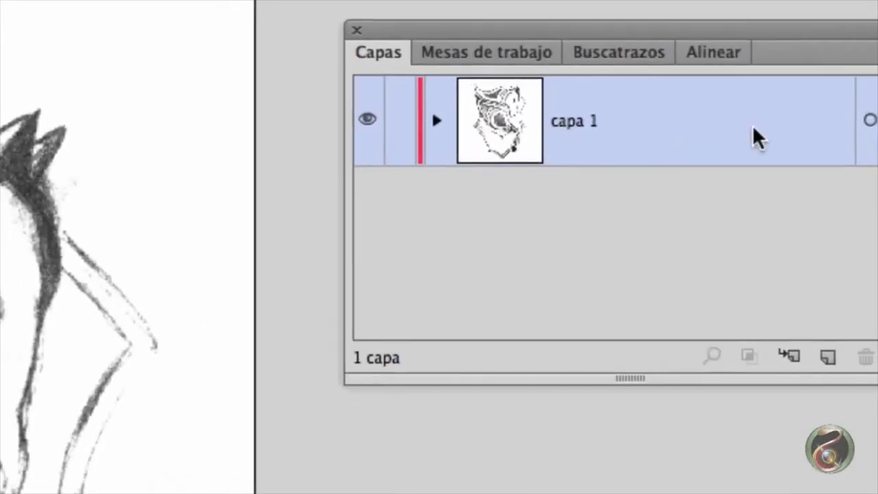
Rename the sketch's layer Plantilla and lock it.
double_click(519, 124)
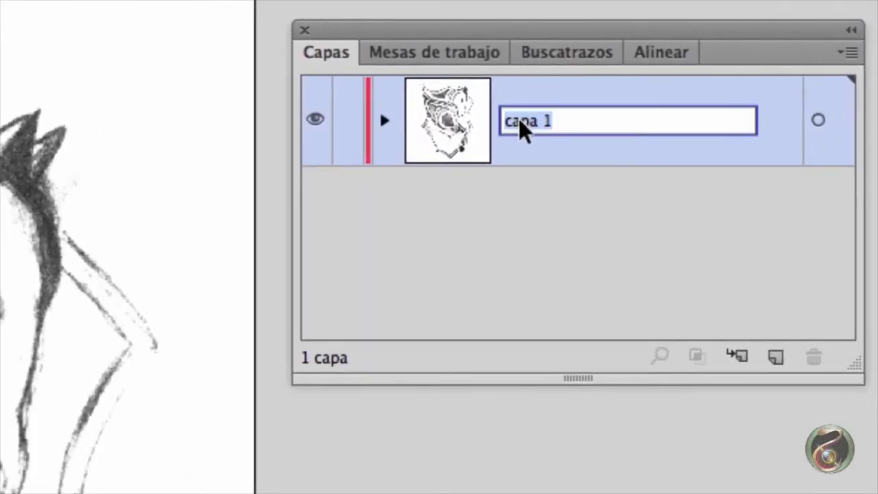
text(Pla)
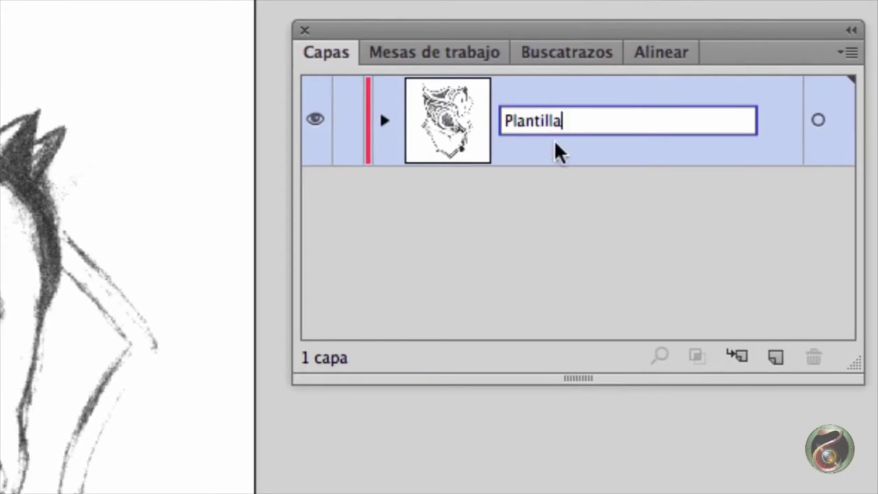
text(ntilla)
click(578, 196)
click(349, 126)
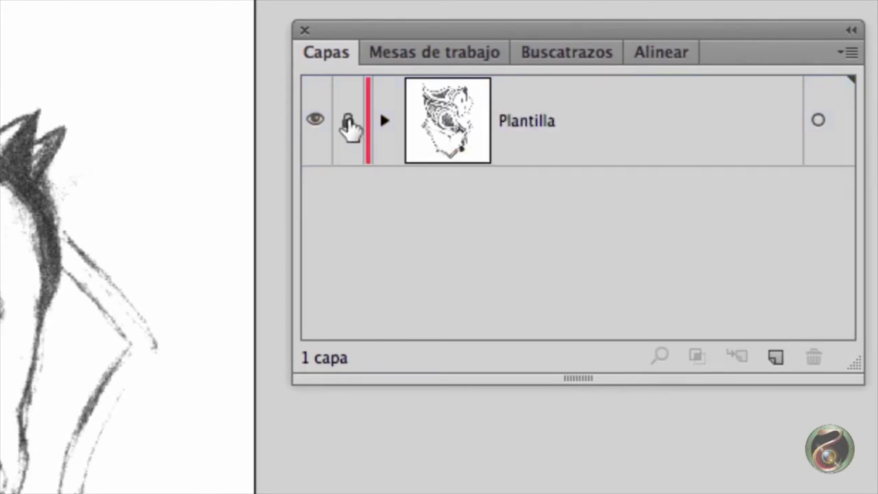
Add a new layer above Plantilla and name it Trazado.
click(775, 356)
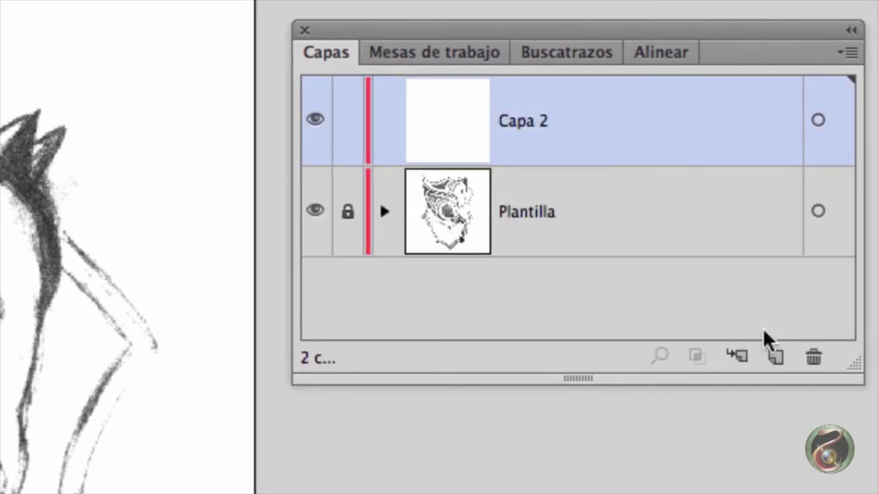
double_click(523, 122)
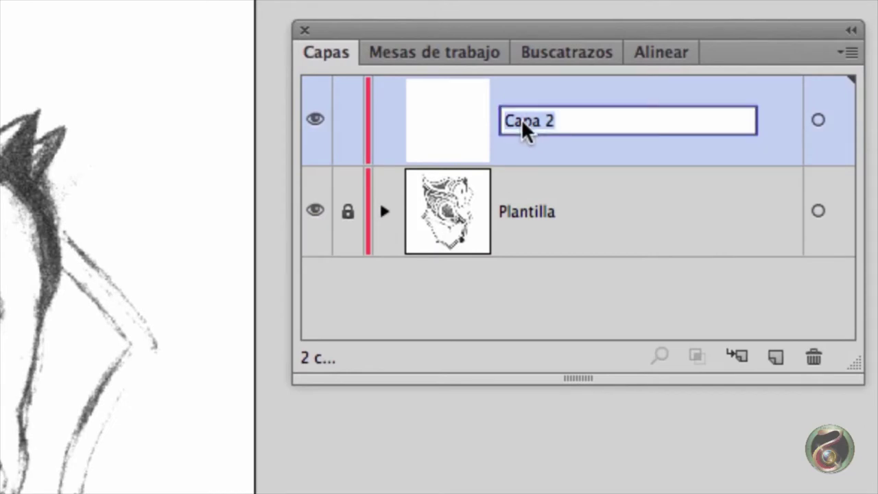
text(Trazado)
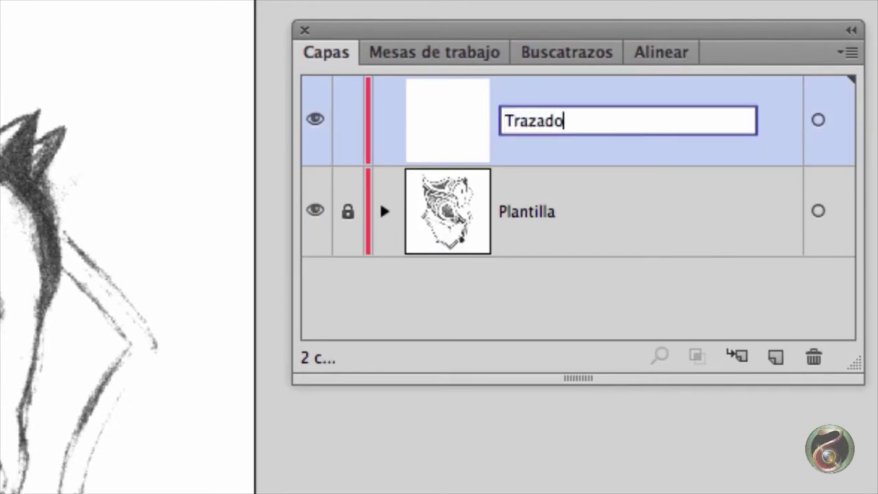
key(Return)
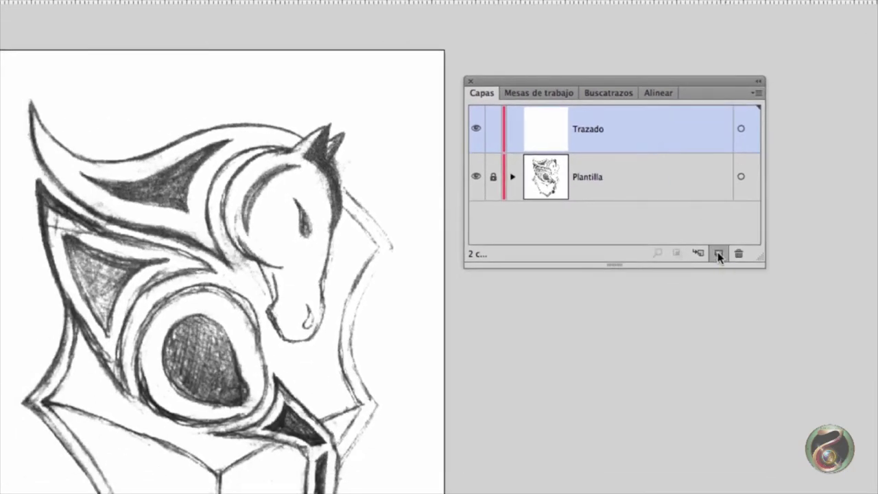
Add two more layers above Trazado and lengthen the layer list to show them all.
click(719, 254)
click(719, 254)
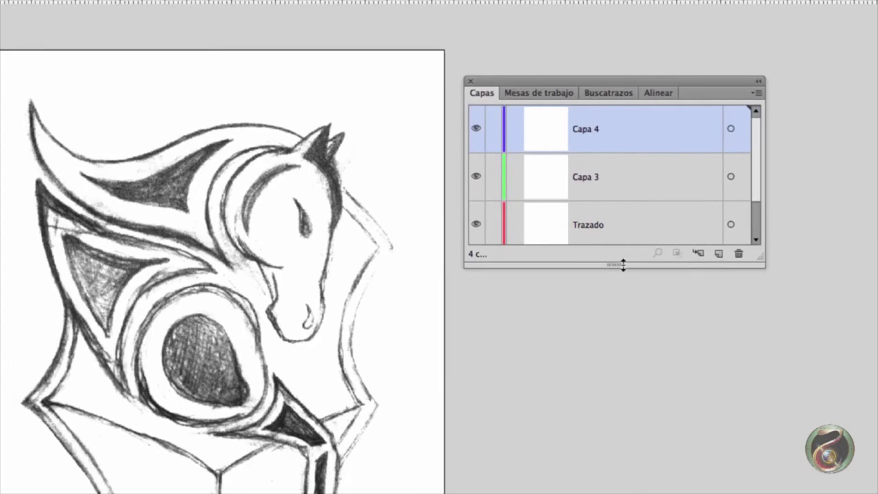
drag(623, 264, 622, 382)
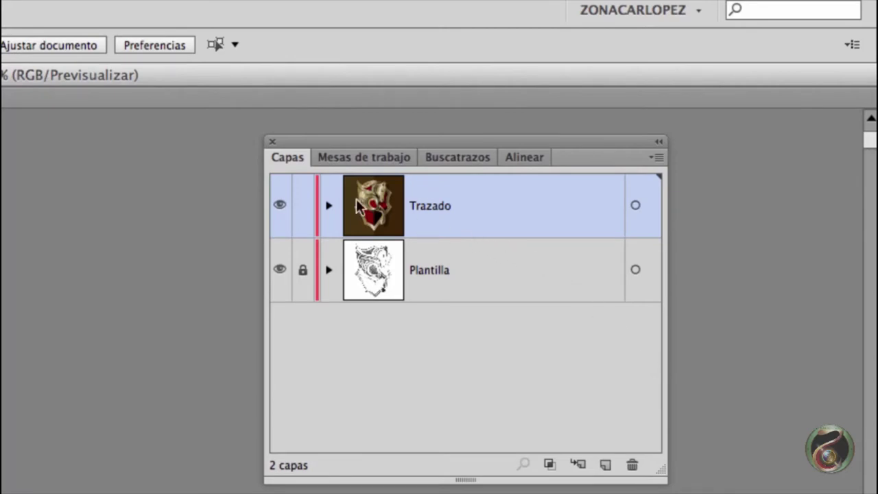
Move the gold circular shape and the leg shape out of the horse emblem onto the blank area beside it.
click(328, 206)
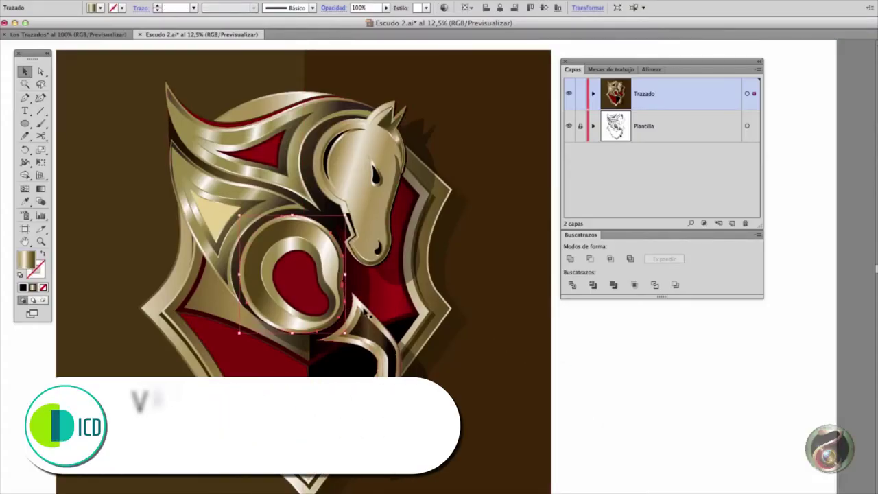
drag(363, 310, 688, 400)
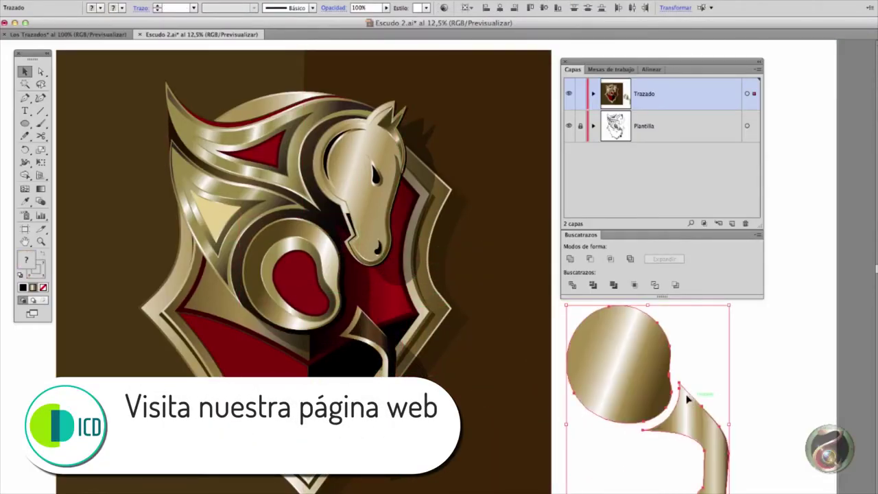
drag(738, 383, 611, 346)
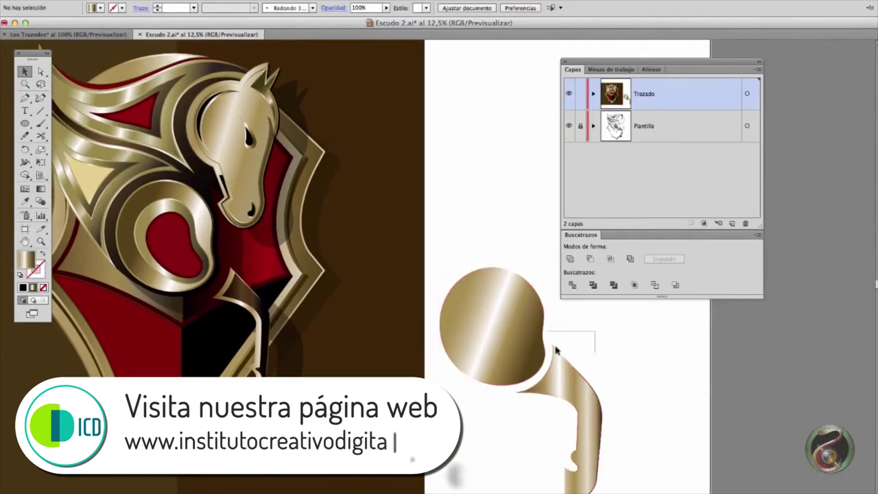
Try to group the separated gold circle and leg shapes.
click(522, 355)
right_click(519, 354)
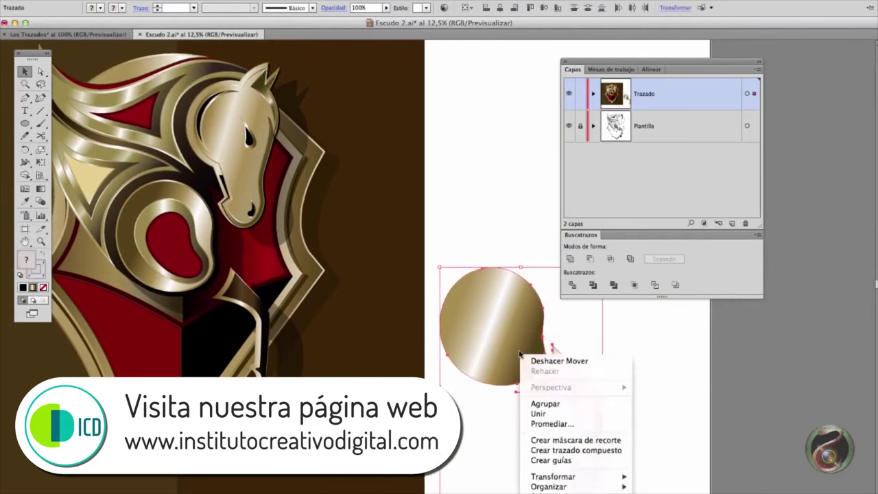
click(545, 403)
Move the leg shape so it overlaps the gold circle, unite the two shapes into one and deselect.
drag(579, 374, 561, 361)
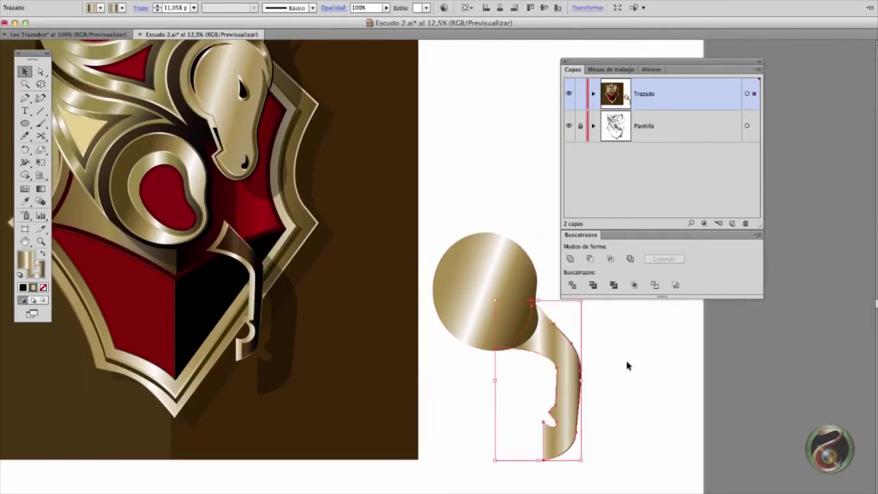
click(442, 232)
click(546, 367)
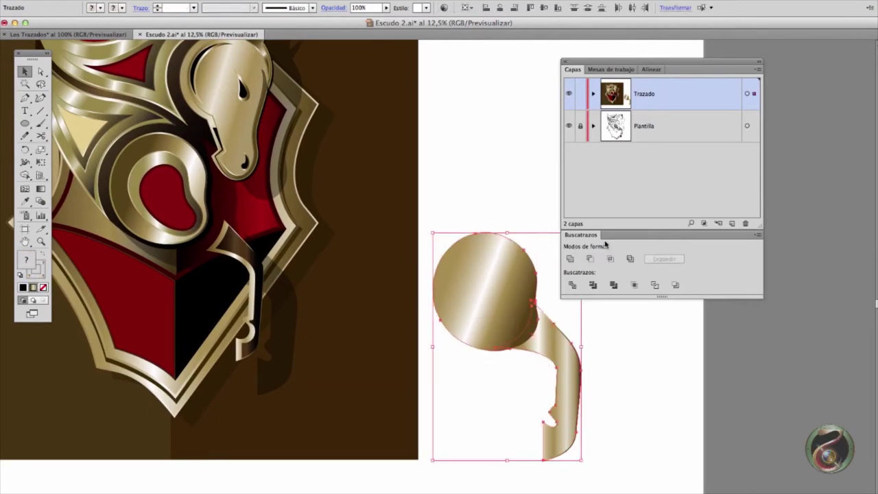
click(570, 258)
click(611, 376)
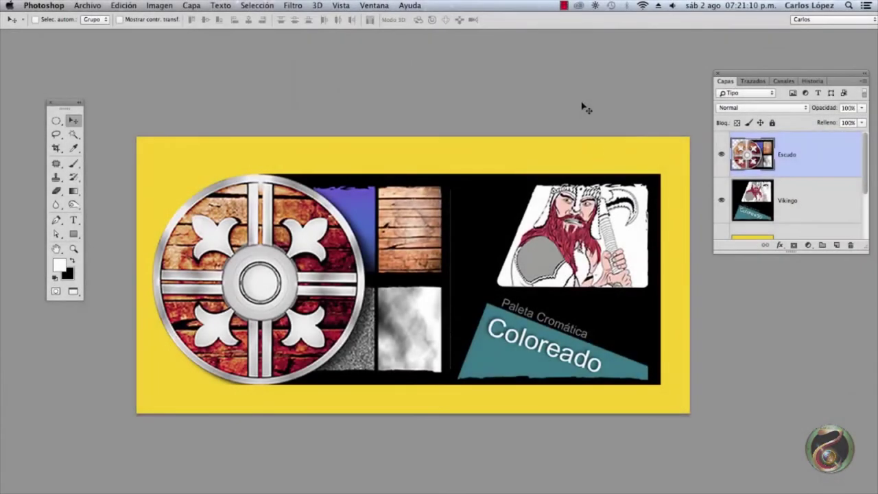
Switch to the Photoshop composition and lengthen its layer list to show the Fondo Amarillo and Fondo layers.
drag(789, 251, 790, 310)
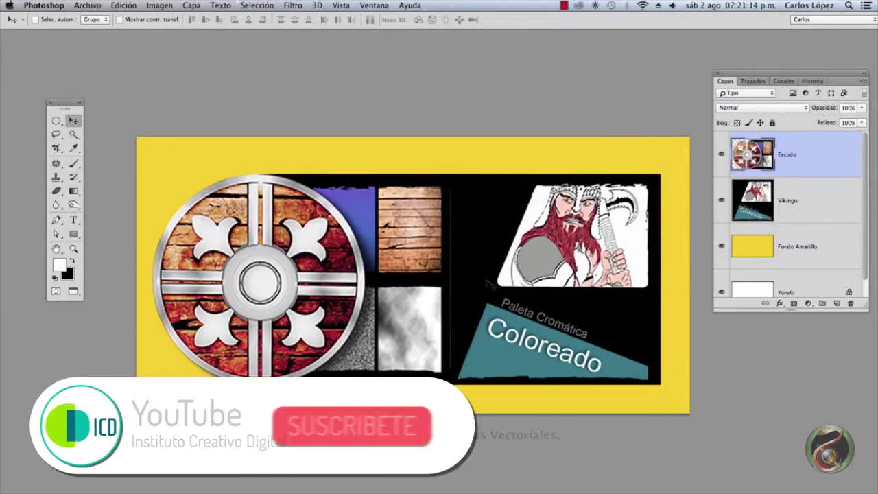
Switch to Illustrator and view the Proyecto Blend Zelda and Tutankamon documents.
drag(399, 279, 431, 313)
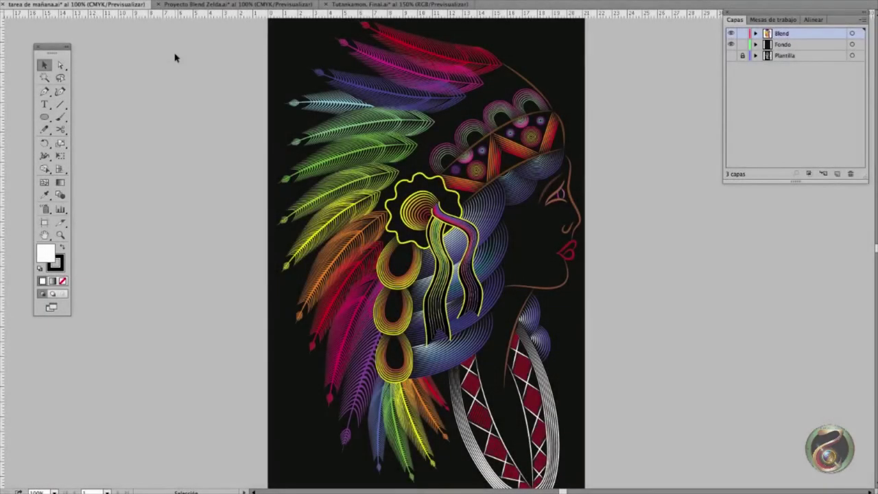
click(214, 6)
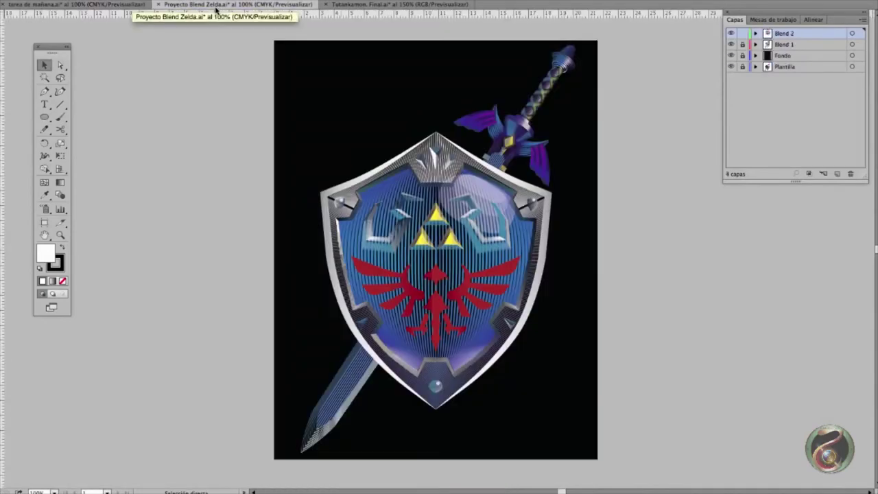
click(343, 6)
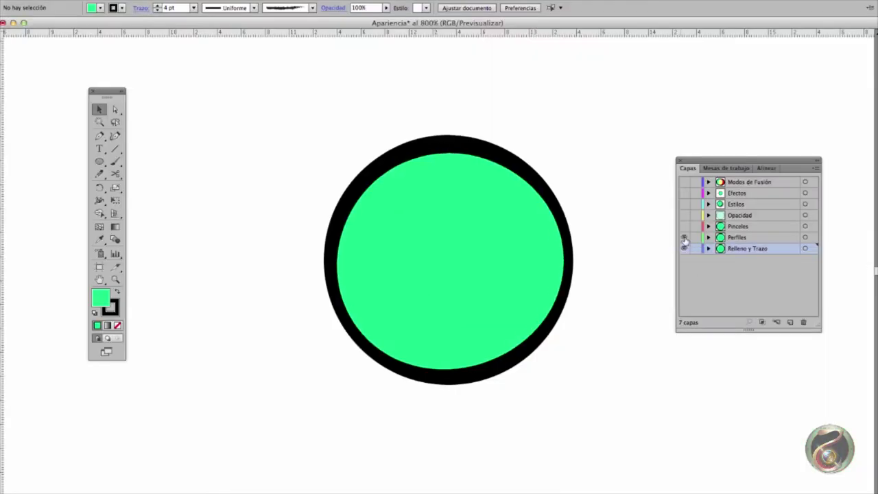
Show the Pinceles, Opacidad, Estilos, Efectos and Modos de Fusión layers of the green circle artwork.
click(684, 227)
drag(685, 227, 684, 248)
click(684, 215)
click(684, 204)
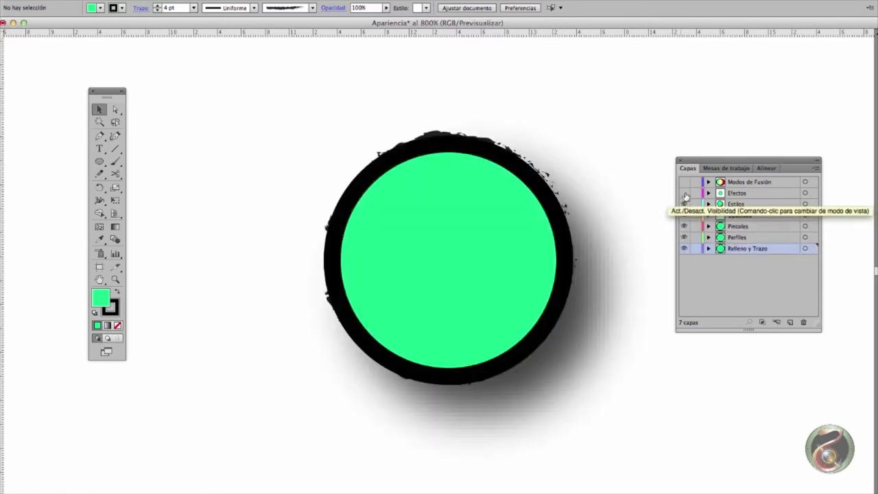
click(685, 192)
click(683, 182)
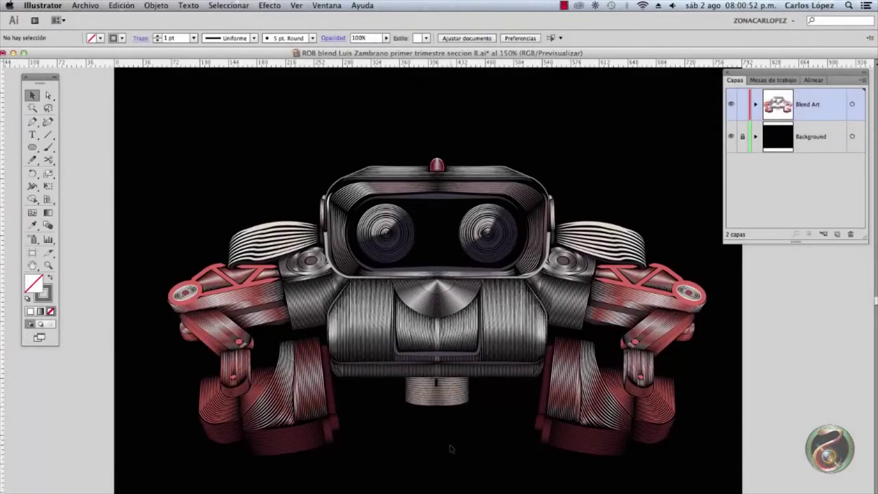
Examine the blended robot illustration by comparing its outline view with its colour preview.
key(z)
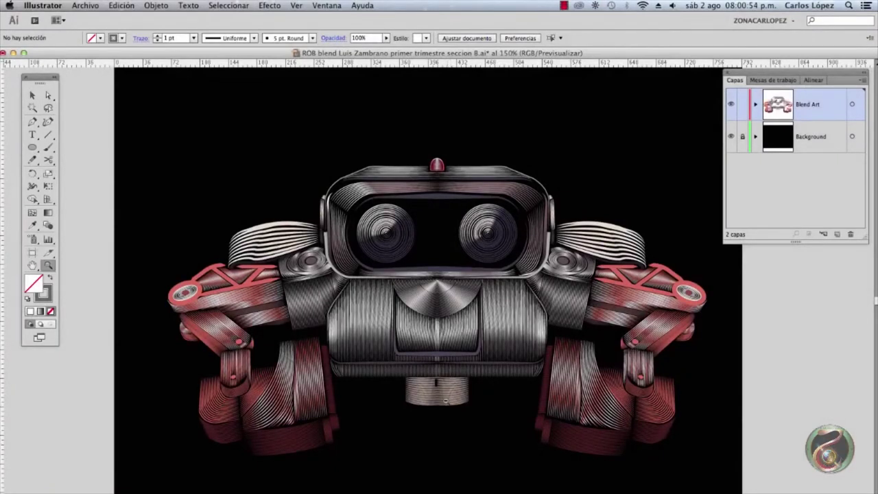
key(v)
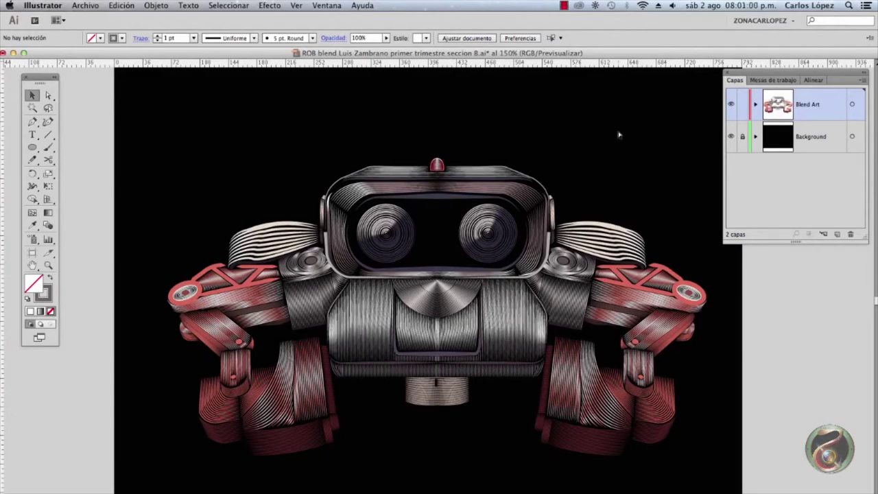
key(ctrl+y)
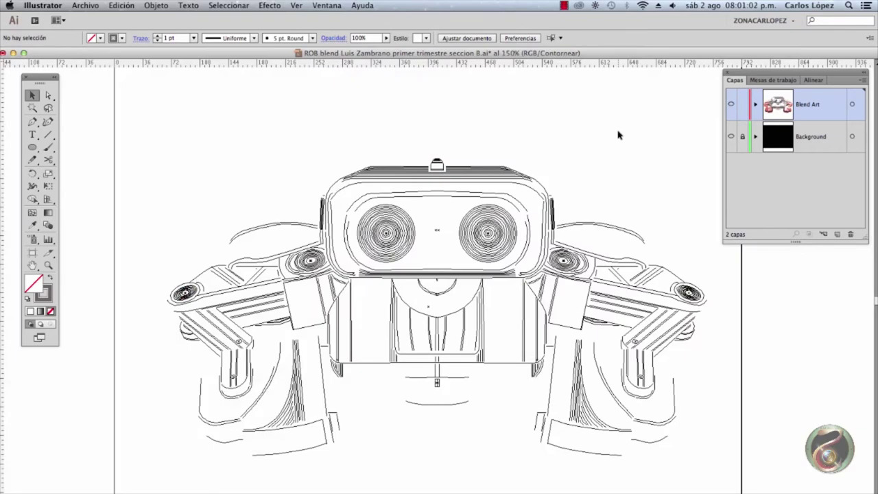
key(ctrl+y)
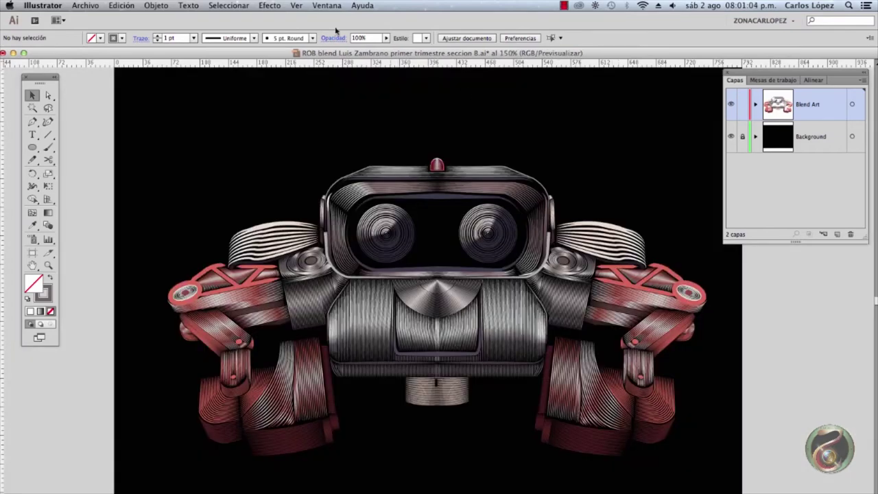
click(297, 7)
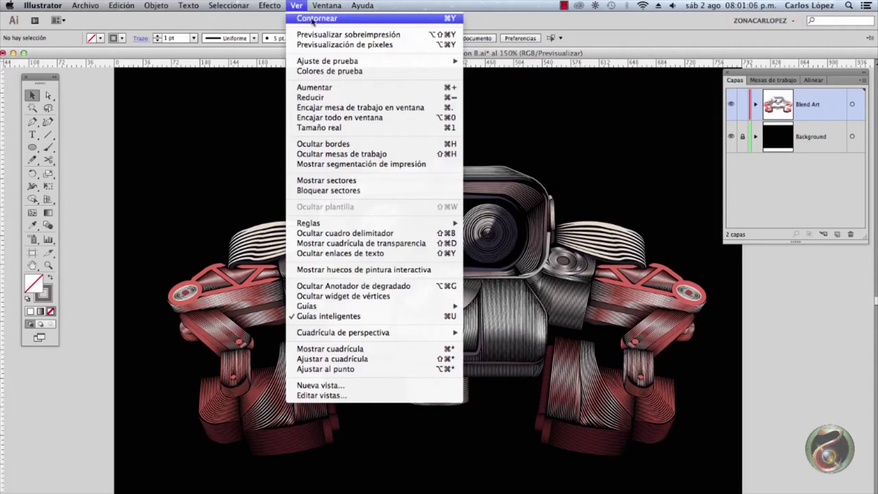
click(395, 22)
key(z)
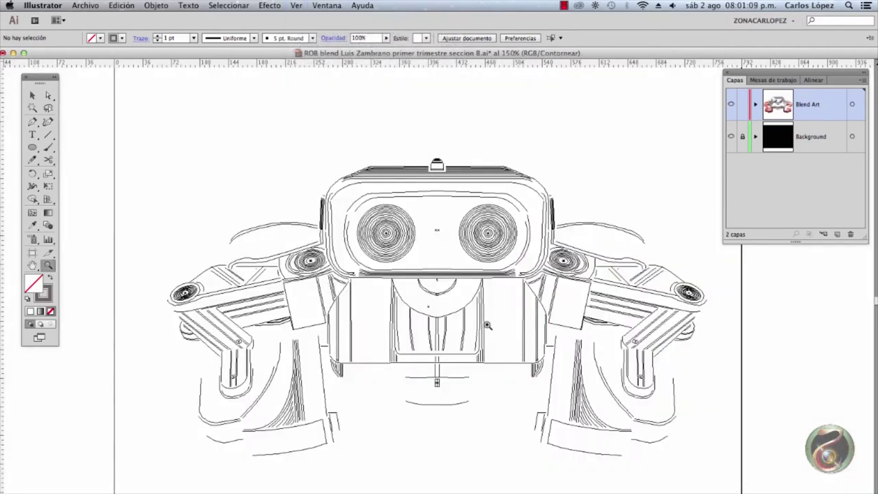
key(super+minus)
scroll(439, 274, left, 3)
key(super+y)
key(v)
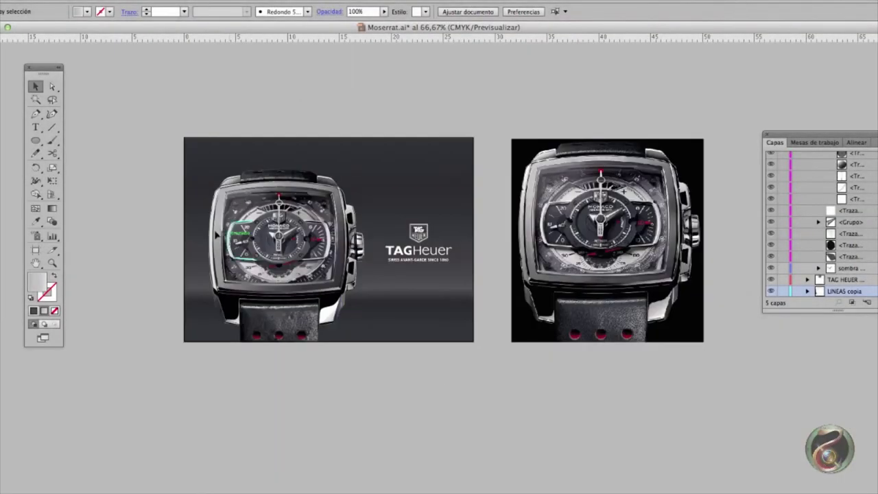
Move the watch's translucent glass shape about 10.4 cm to the left of the case, deselect it and check the artwork in outline view.
drag(184, 256, 137, 253)
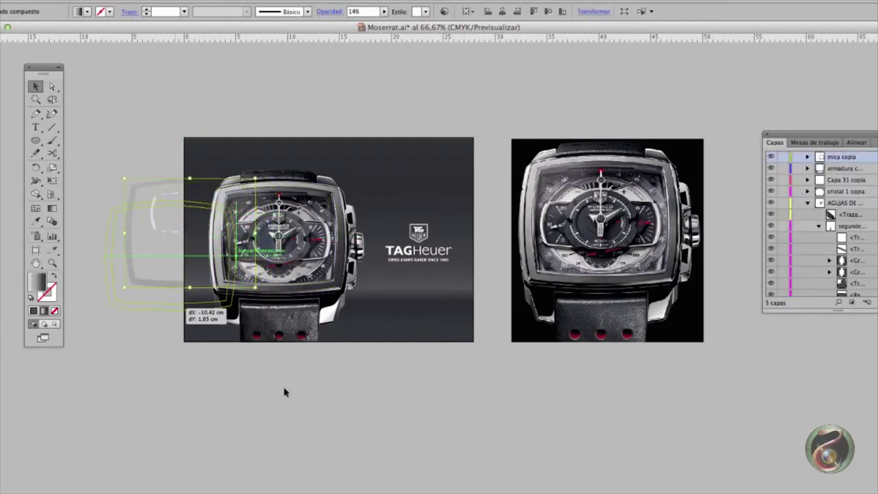
click(579, 421)
key(ctrl+y)
key(ctrl+y)
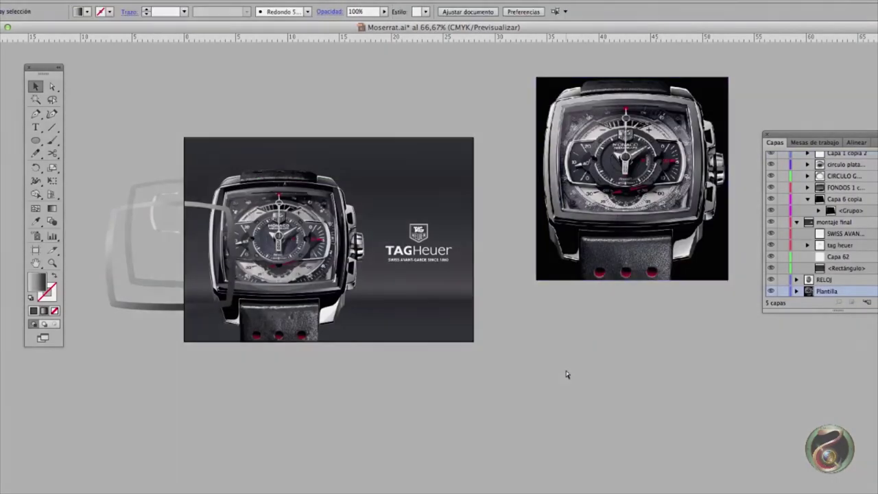
key(ctrl+y)
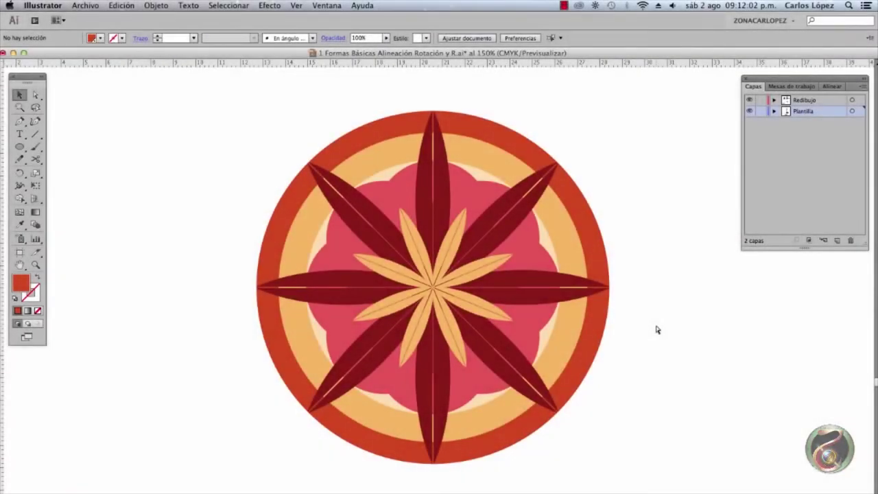
Select the circle hidden behind the petals in outline view, return to preview and bring it to the front.
key(ctrl+y)
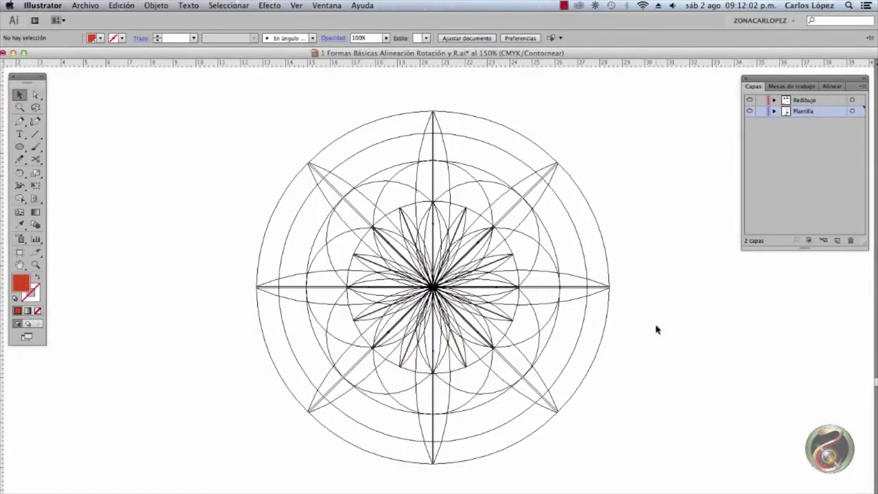
click(519, 269)
key(ctrl+y)
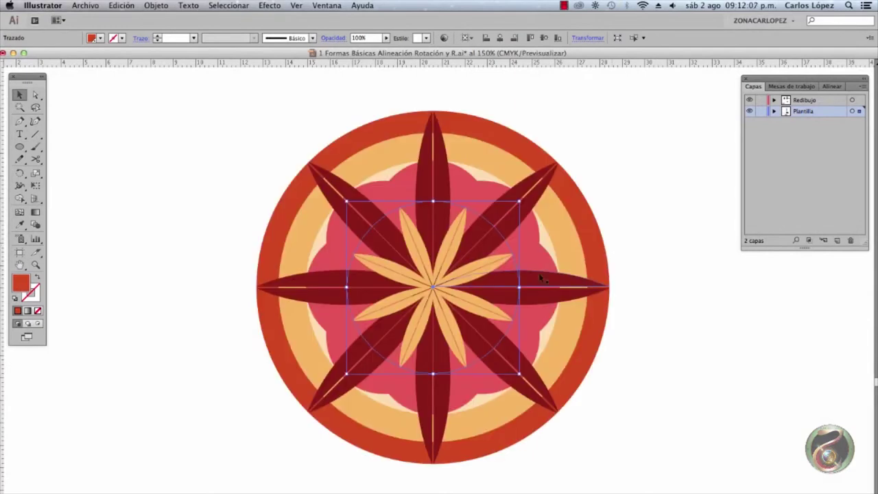
right_click(500, 283)
mouse_move(574, 431)
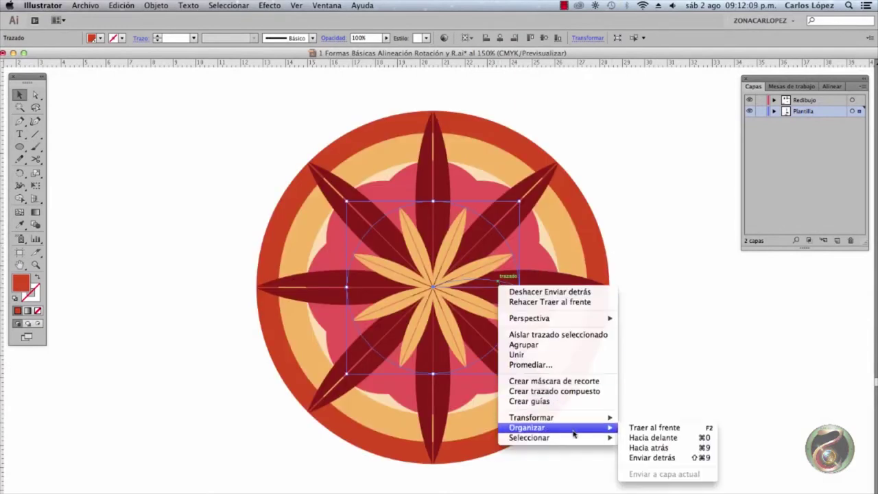
click(637, 429)
click(647, 302)
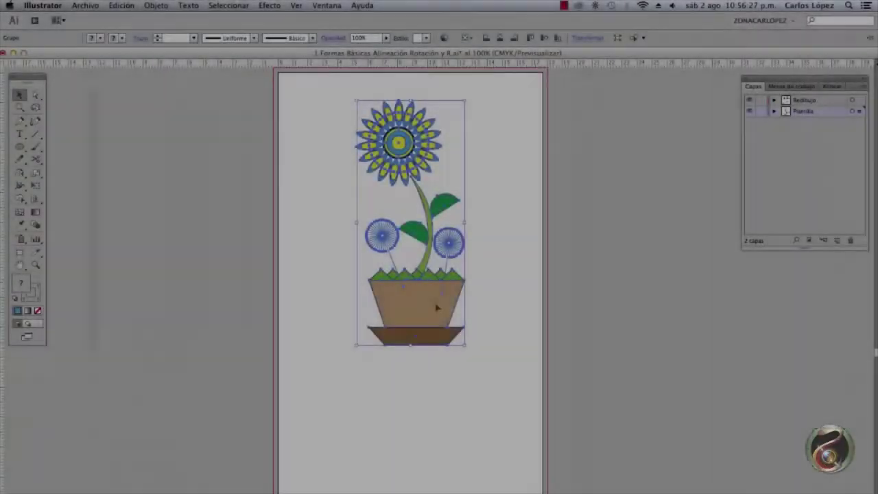
Create a horizontally reflected copy of the potted flower below its base and move the copy up towards the original saucer.
key(r)
alt+click(415, 352)
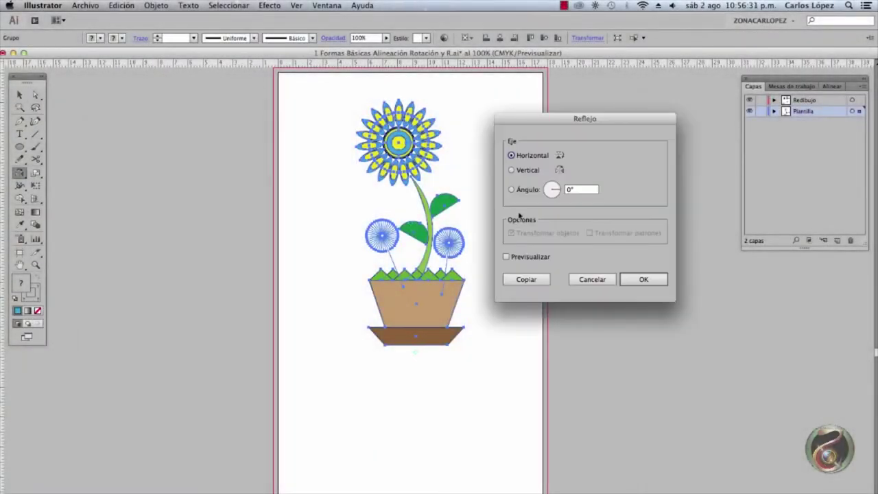
click(525, 279)
key(v)
drag(441, 365, 446, 345)
In outline view, nudge the mirrored flowerpot up against the original saucer's base and inspect the joint closely.
key(z)
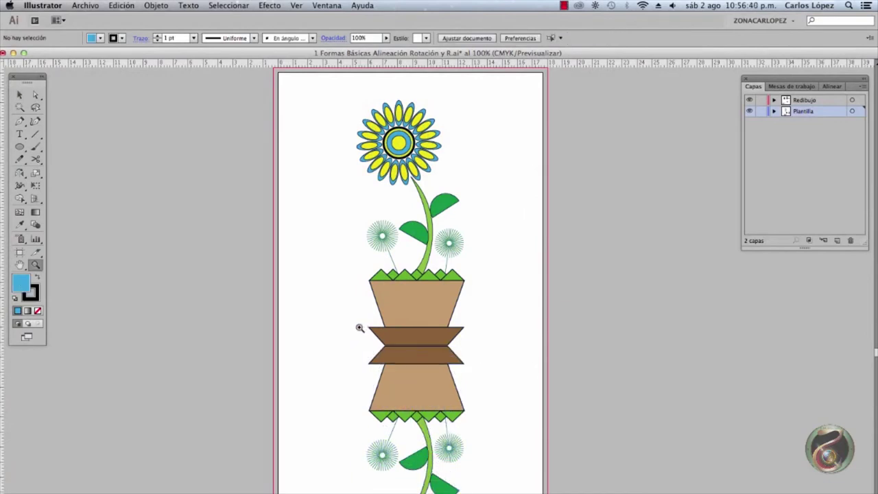
drag(360, 327, 513, 369)
key(ctrl+y)
scroll(425, 344, left, 3)
key(v)
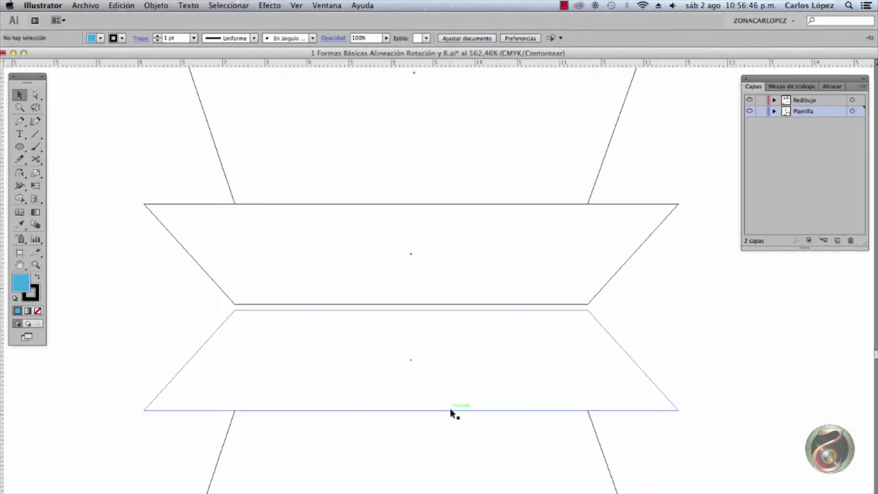
drag(453, 411, 450, 405)
click(638, 329)
key(z)
drag(519, 293, 603, 325)
drag(513, 180, 736, 238)
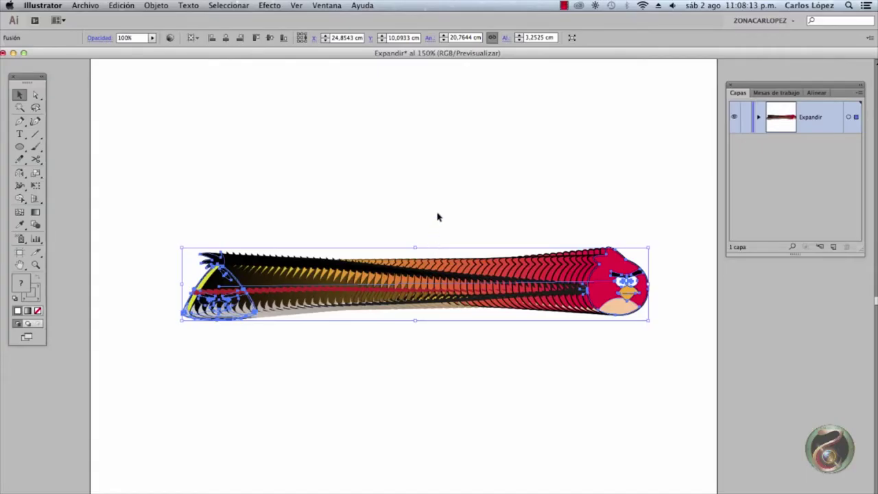
Deselect the blend between the two birds and compare its outline view with the preview.
click(393, 242)
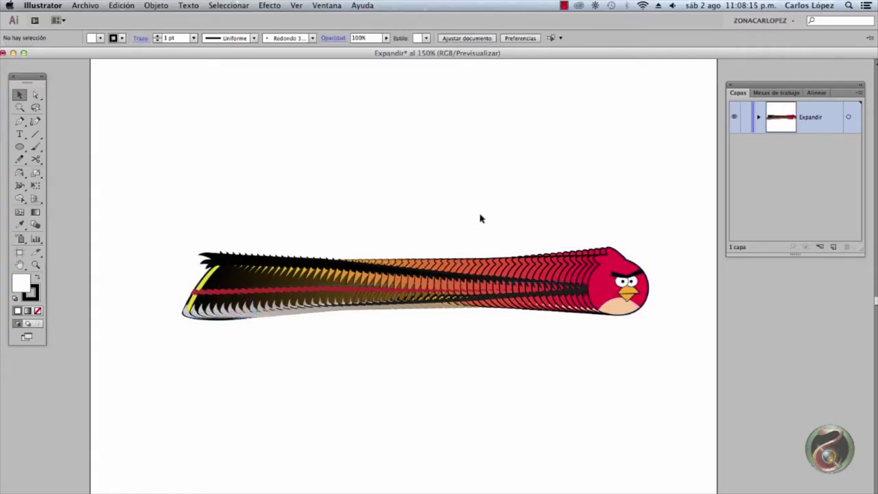
key(super+y)
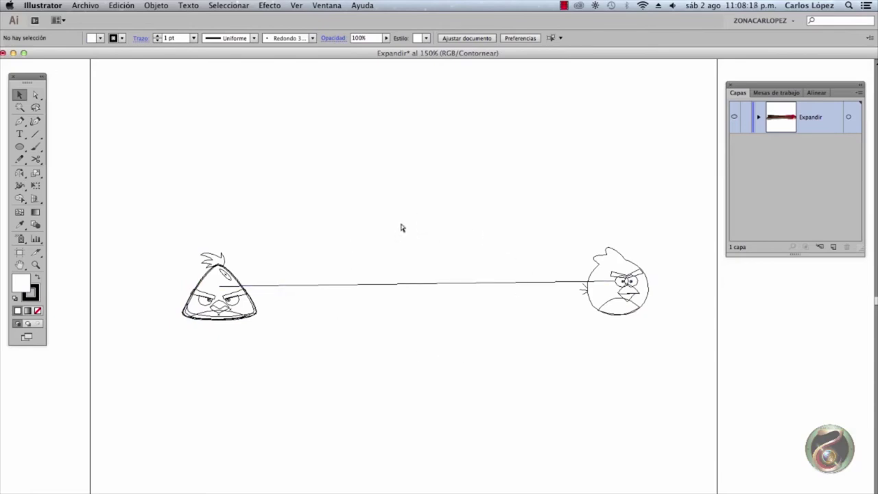
key(super+y)
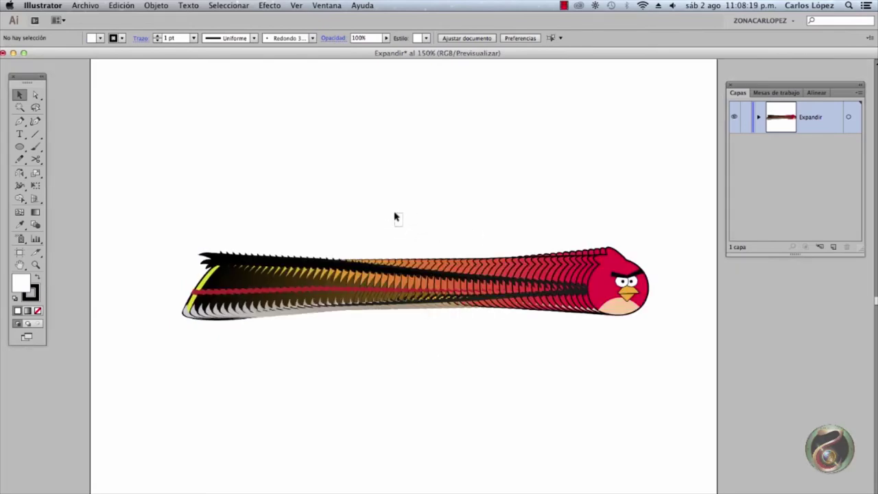
Expand the blend between the two birds, deselect it and check the paths in outline view.
drag(395, 217, 447, 309)
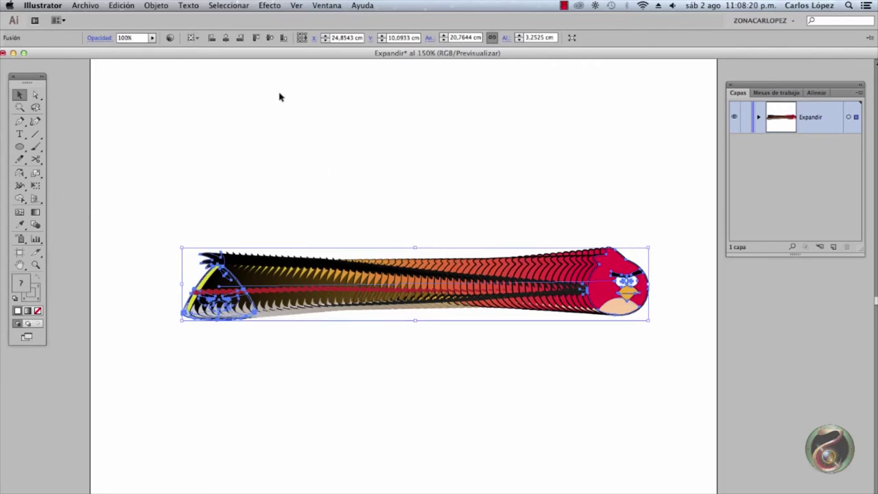
click(155, 4)
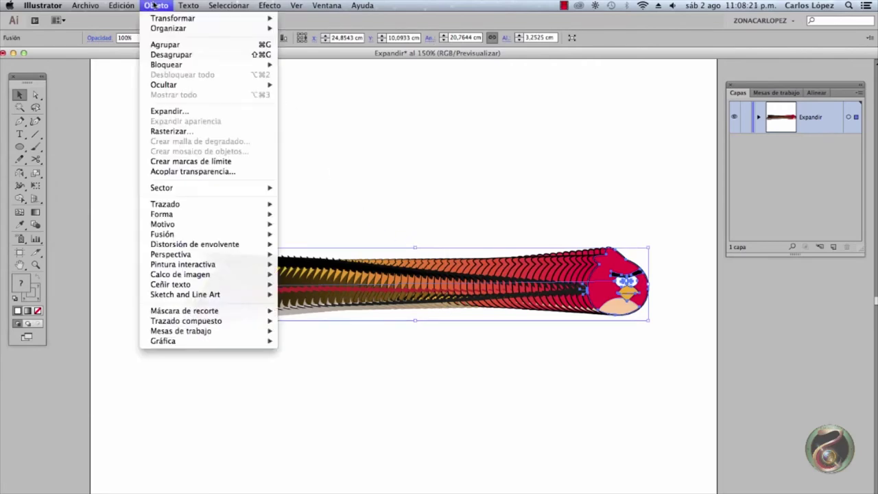
click(182, 111)
click(655, 231)
click(593, 203)
key(super+y)
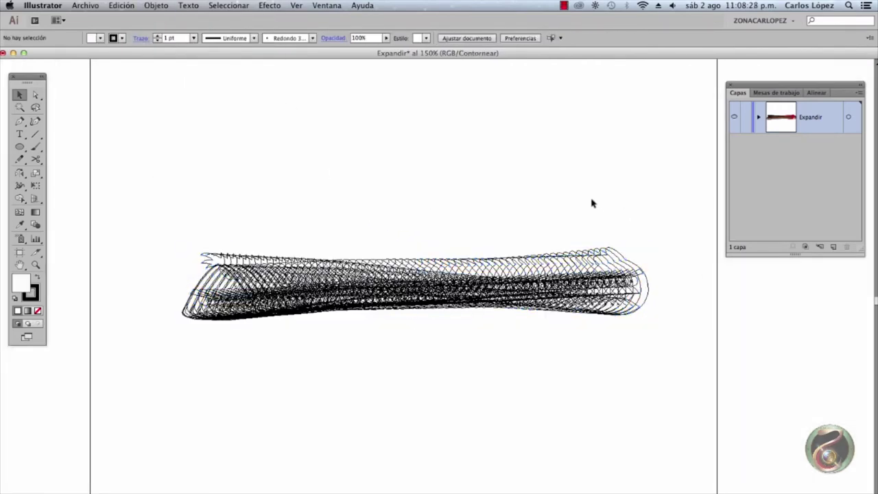
key(super+y)
Select the expanded bird group and move it up and to the left.
click(490, 281)
right_click(490, 281)
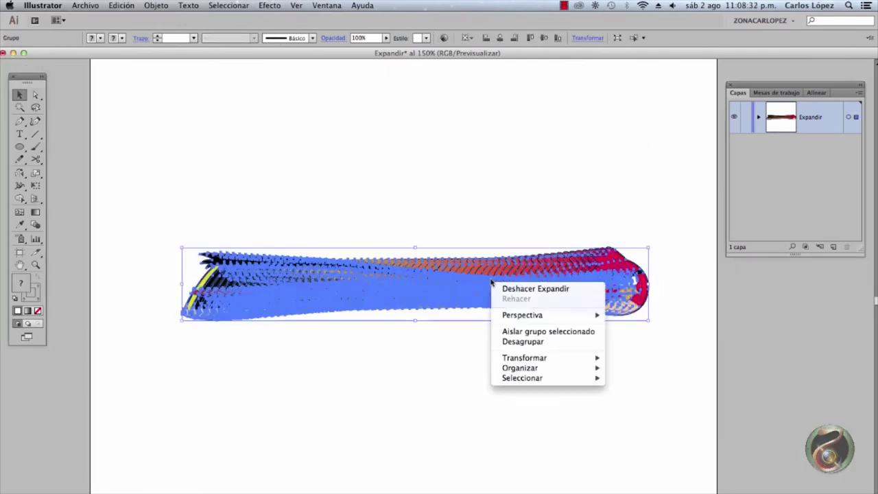
key(Escape)
drag(443, 260, 408, 218)
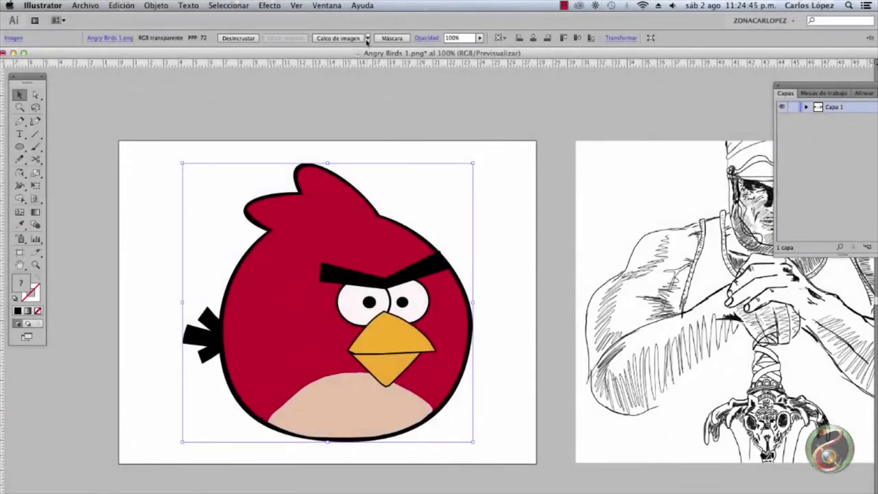
Trace the red bird image with the 16 colores preset, expand the tracing, deselect it and prepare to select individual paths.
click(367, 39)
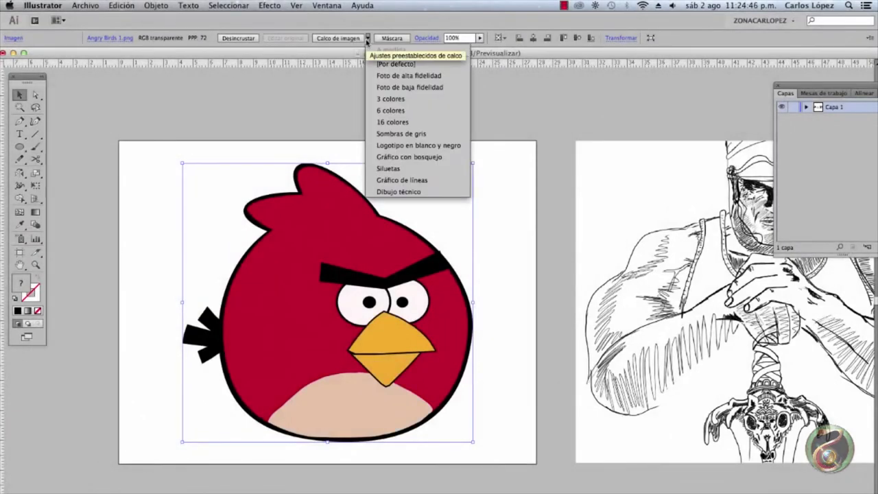
click(395, 120)
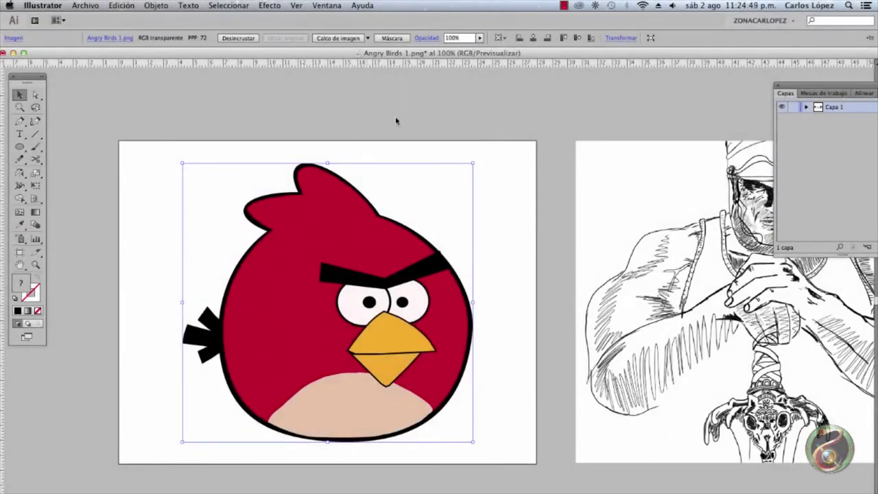
click(360, 38)
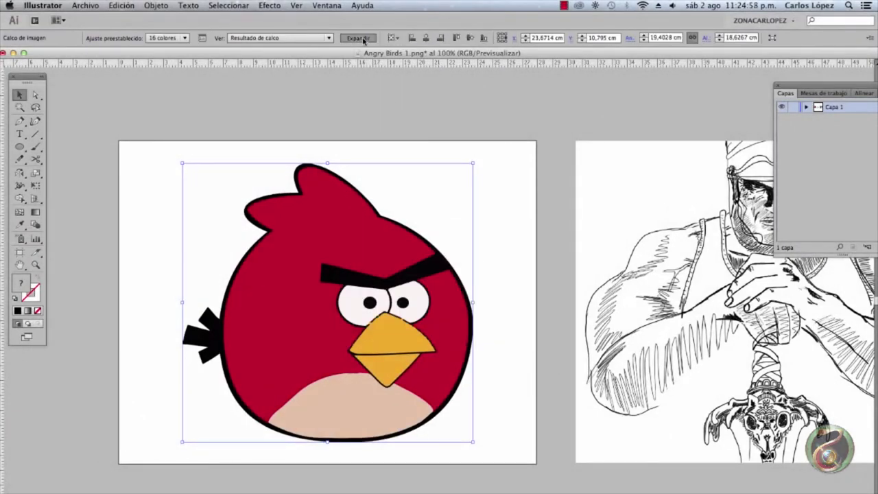
click(512, 209)
key(ctrl+y)
key(a)
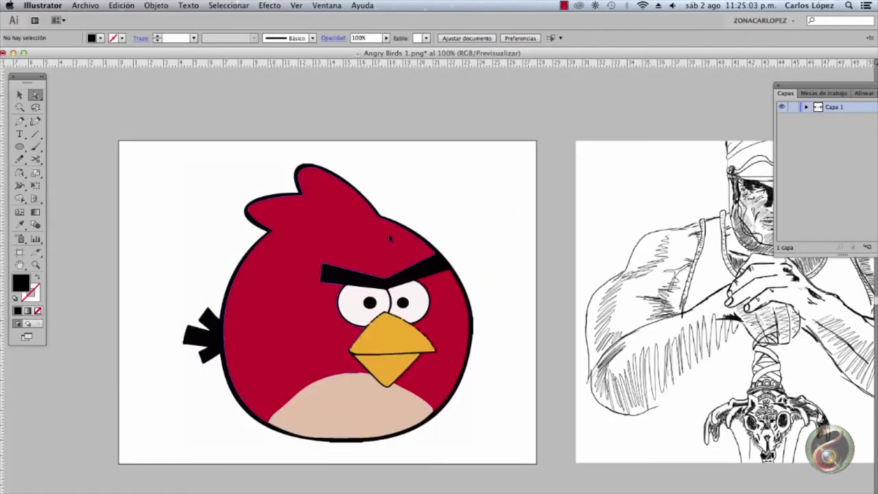
Pull apart the expanded bird tracing by moving the upper red shape up, the side red shape outward and the beige belly down.
drag(389, 232, 388, 153)
drag(446, 308, 488, 306)
drag(346, 394, 346, 431)
Trace the warrior drawing in black and white with the default settings, enable Omitir blanco and expand the tracing.
click(527, 217)
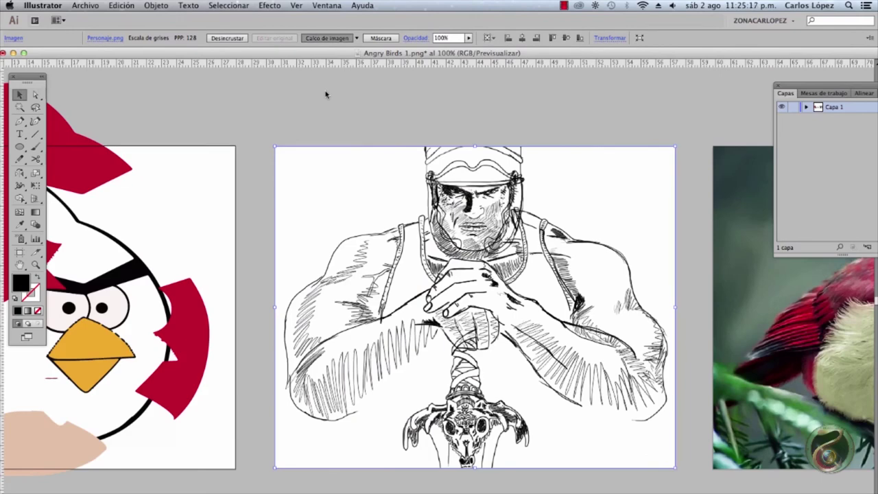
click(202, 37)
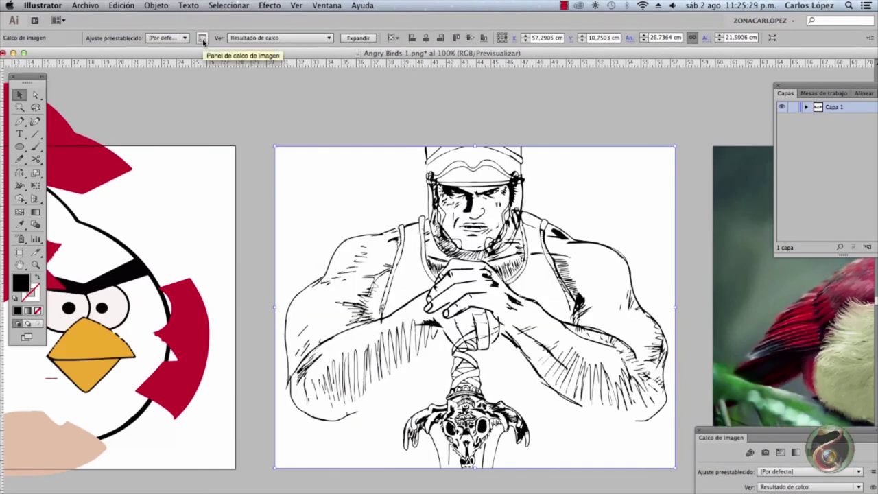
drag(713, 450, 707, 139)
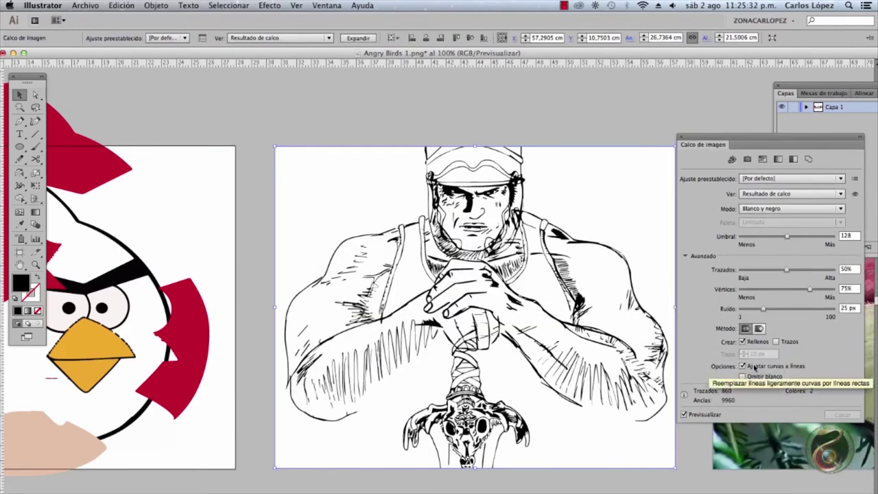
click(742, 376)
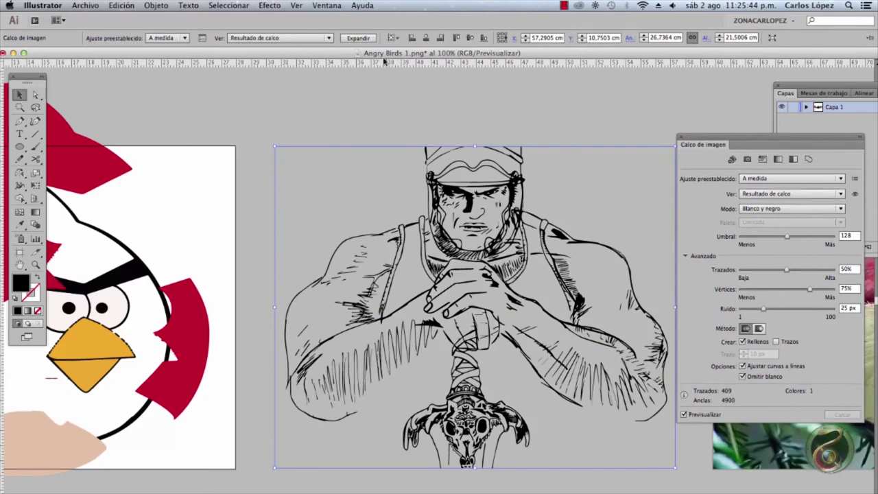
click(358, 38)
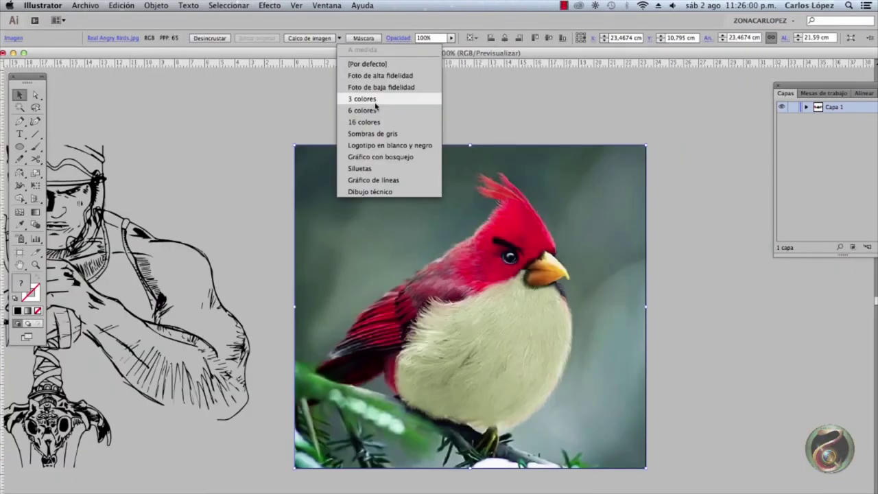
Trace the real bird photo with the Foto de alta fidelidad preset, deselect it and inspect its outline paths and head up close.
click(384, 76)
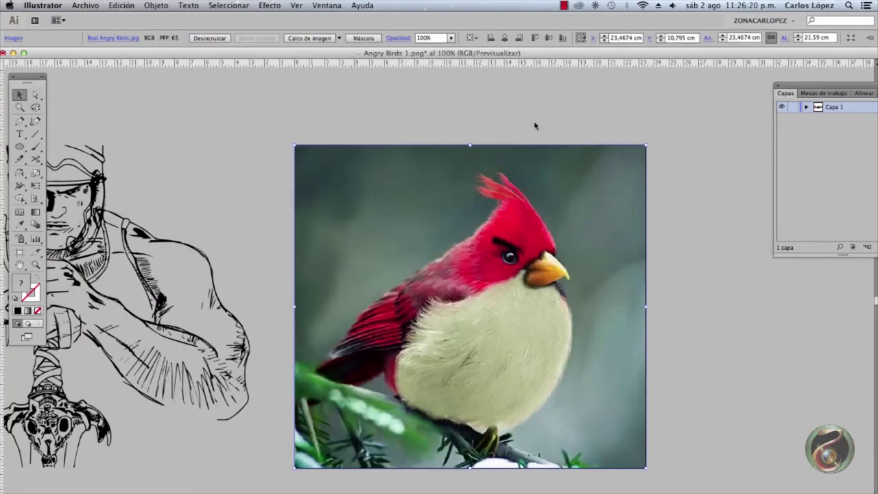
click(708, 232)
key(super+y)
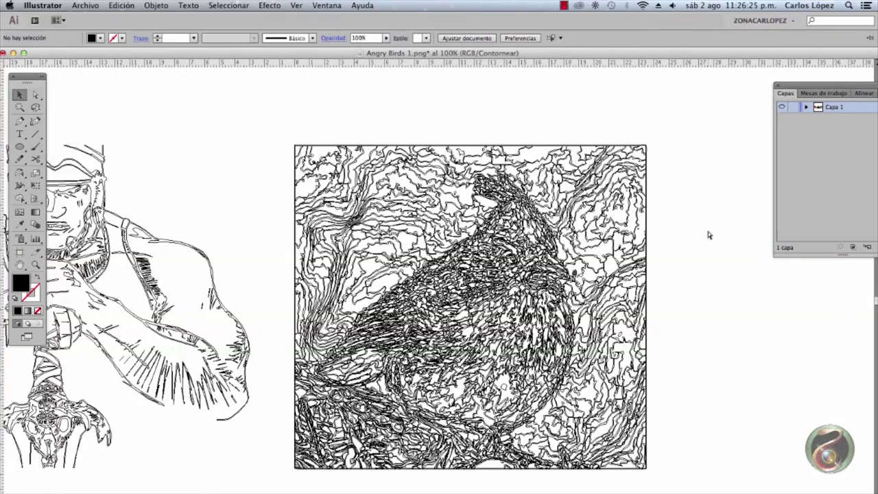
key(z)
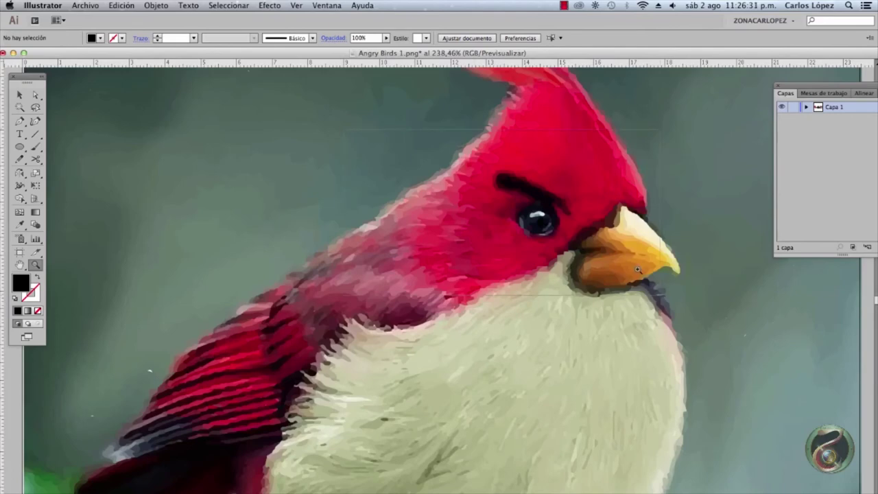
drag(638, 270, 706, 389)
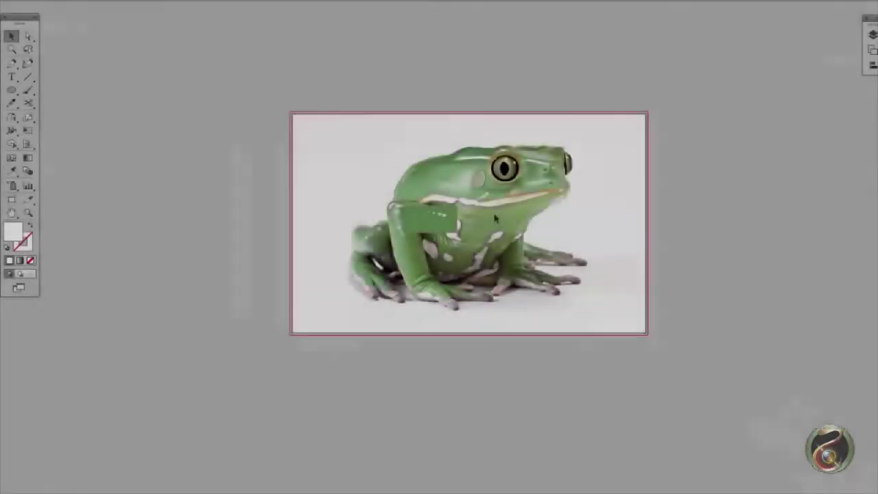
Examine the green frog illustration up close.
scroll(495, 218, up, 2)
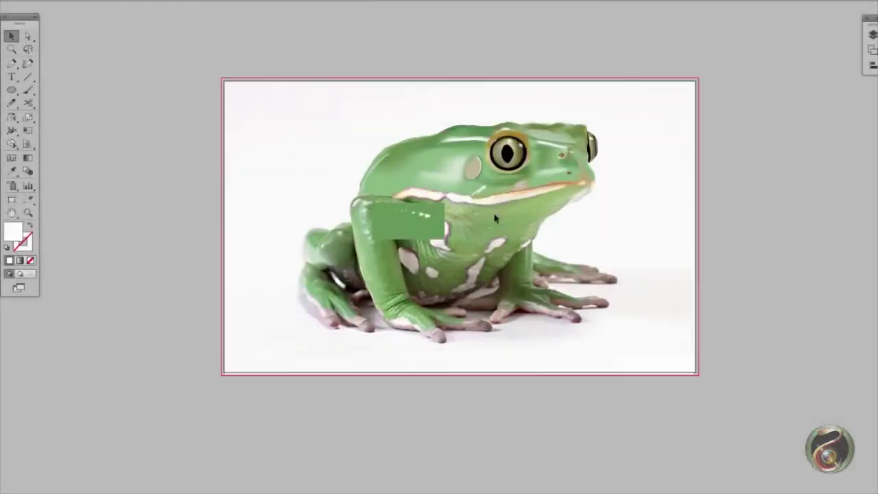
scroll(495, 218, up, 2)
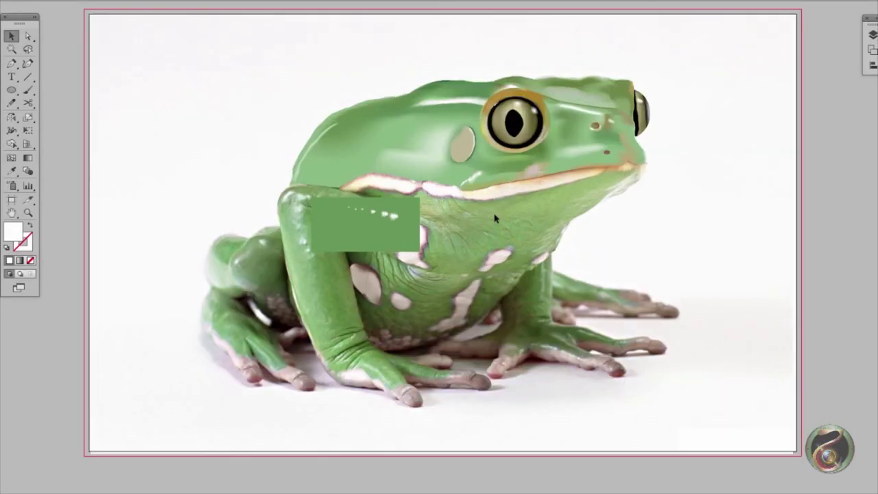